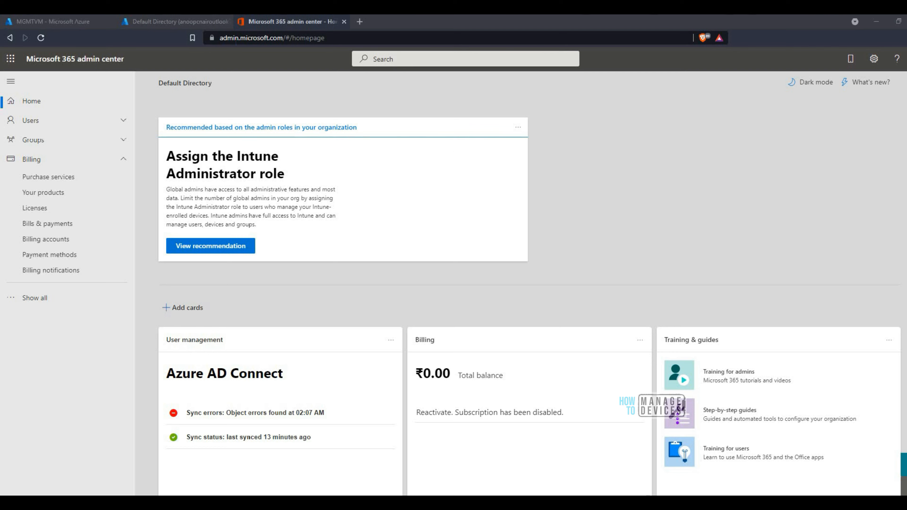
# Switch to Microsoft Endpoint Manager admin center and open the on-premises network connections of Windows 365 device provisioning
pyautogui.click(187, 23)
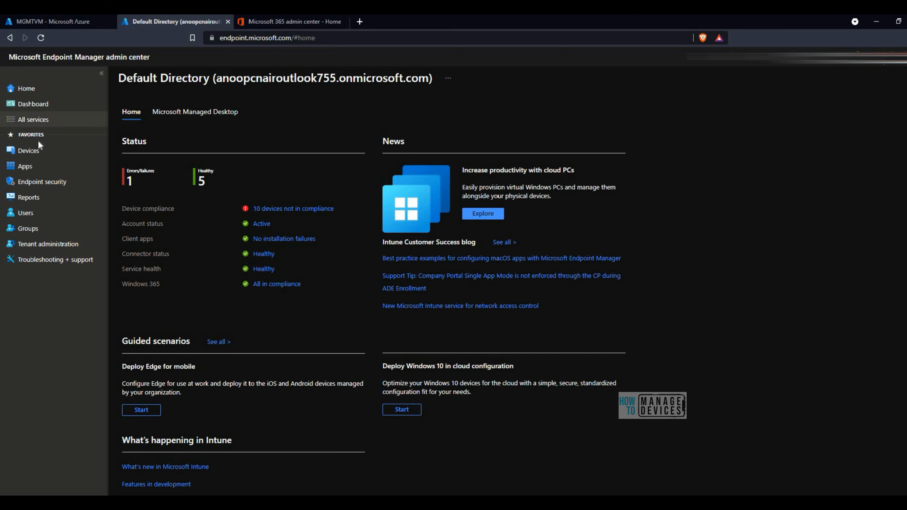
pyautogui.click(34, 158)
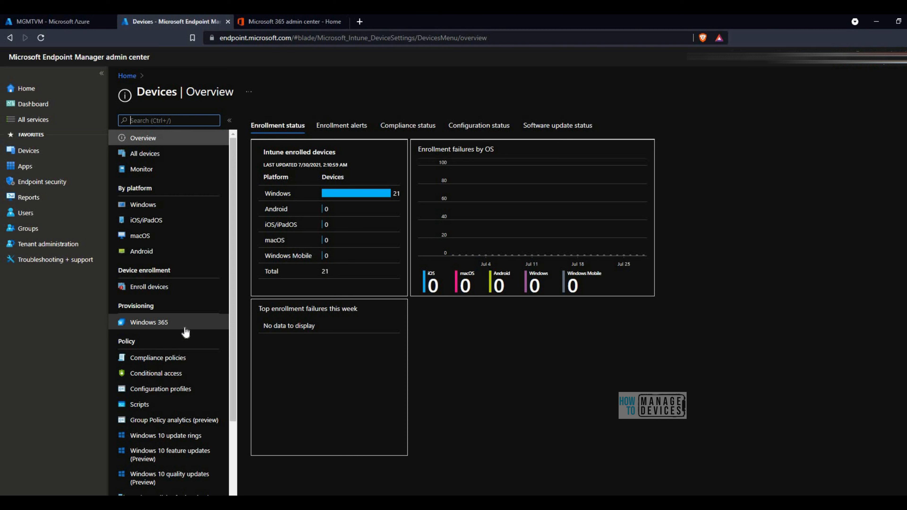
pyautogui.click(166, 326)
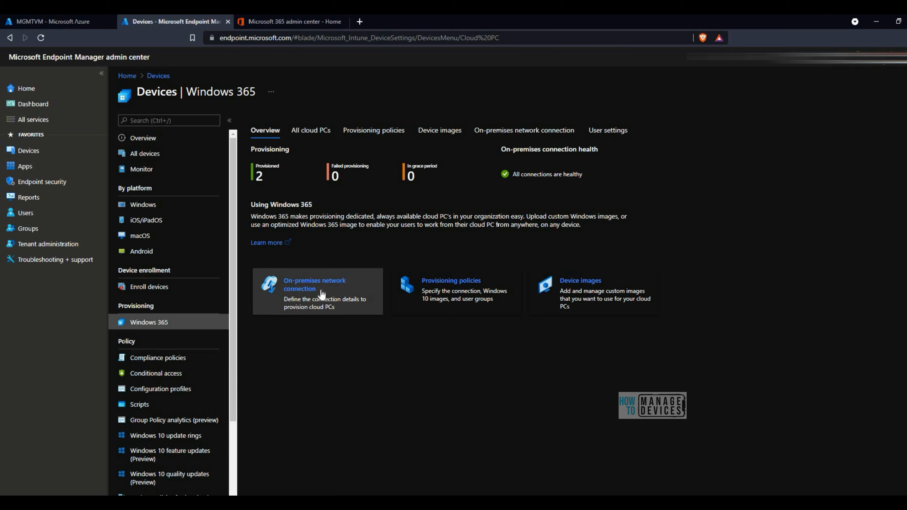
pyautogui.click(331, 290)
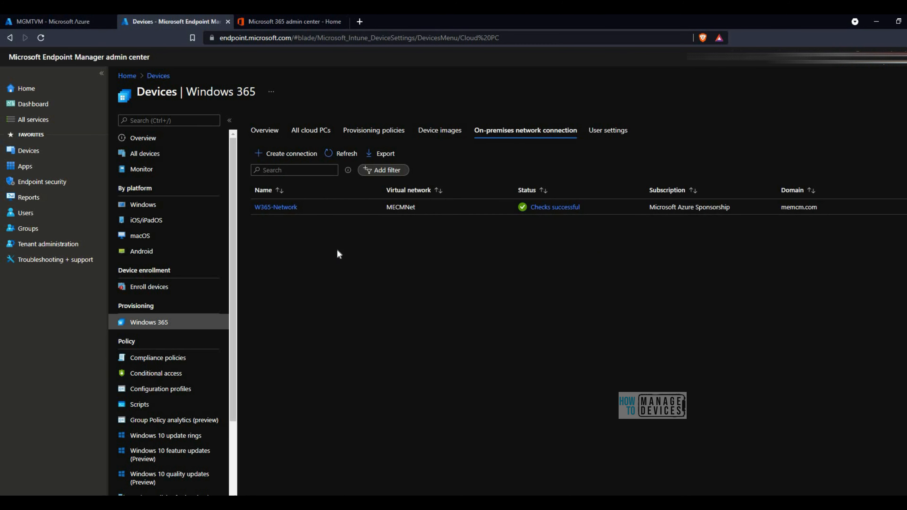
# Examine the W365-Network connection's general properties, including subscription, resource group and virtual network, and its health checks
pyautogui.click(282, 210)
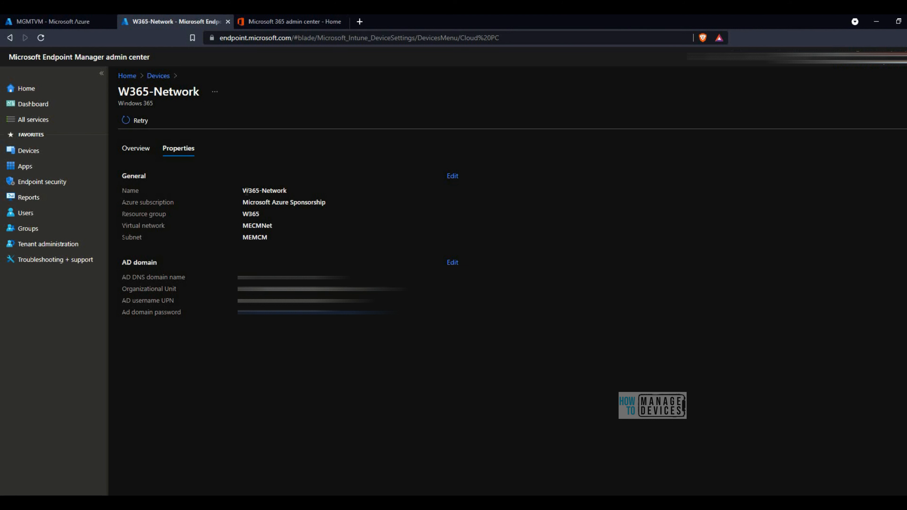
pyautogui.tripleClick(285, 191)
pyautogui.moveTo(249, 202); pyautogui.dragTo(331, 208)
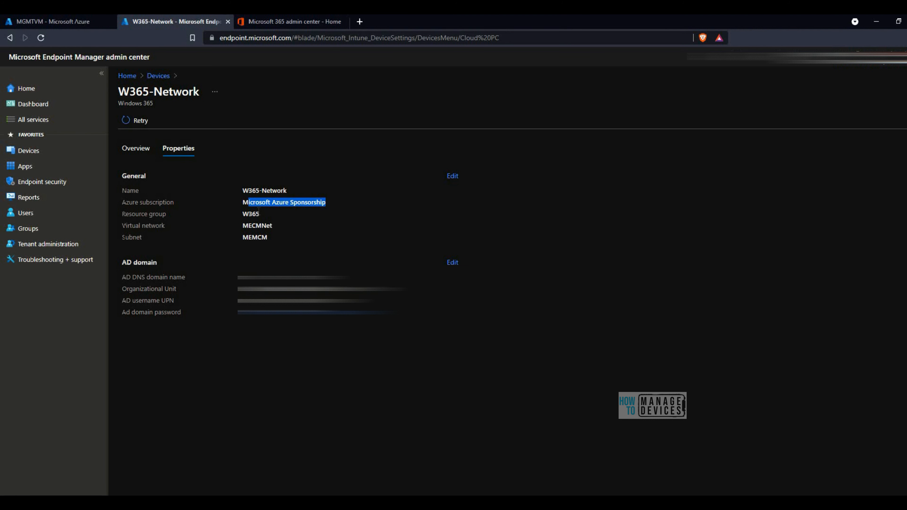
pyautogui.moveTo(260, 211); pyautogui.dragTo(243, 217)
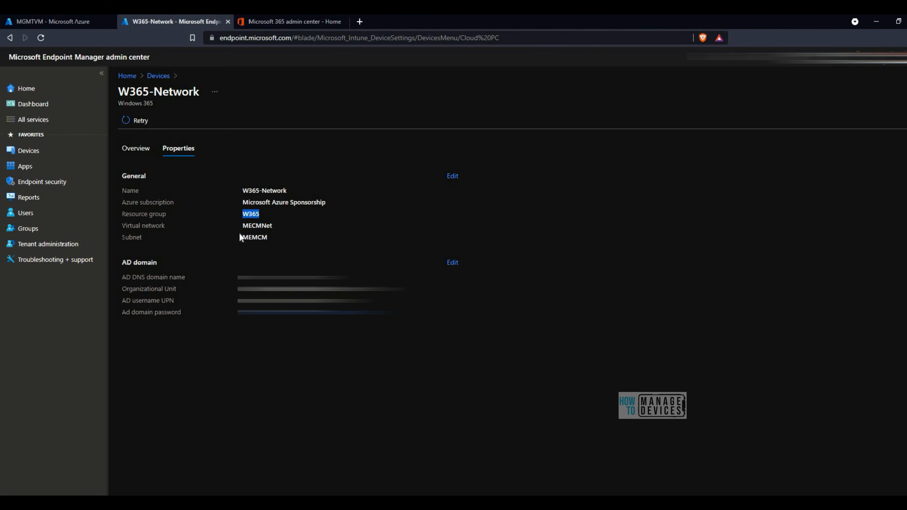
pyautogui.click(273, 230)
pyautogui.click(243, 224)
pyautogui.doubleClick(273, 223)
pyautogui.click(135, 149)
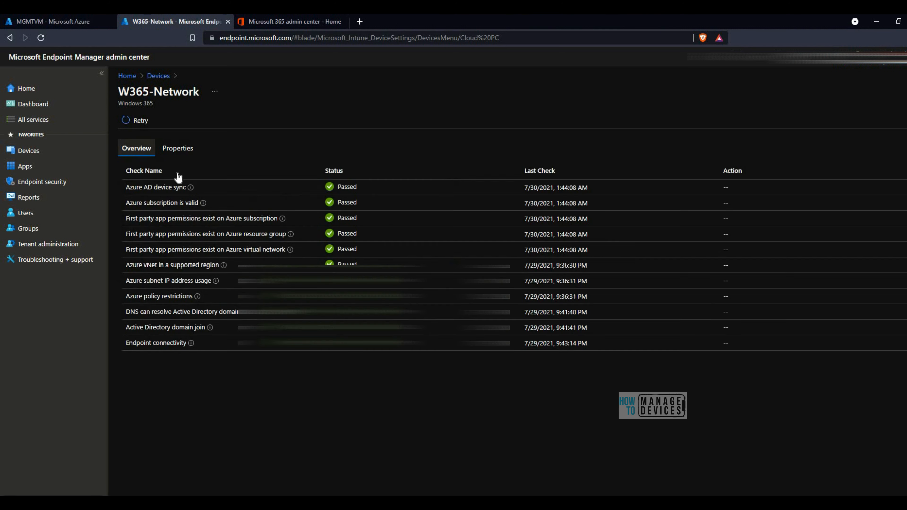
# Start creating a new on-premises network connection and name it Windows 365
pyautogui.click(158, 76)
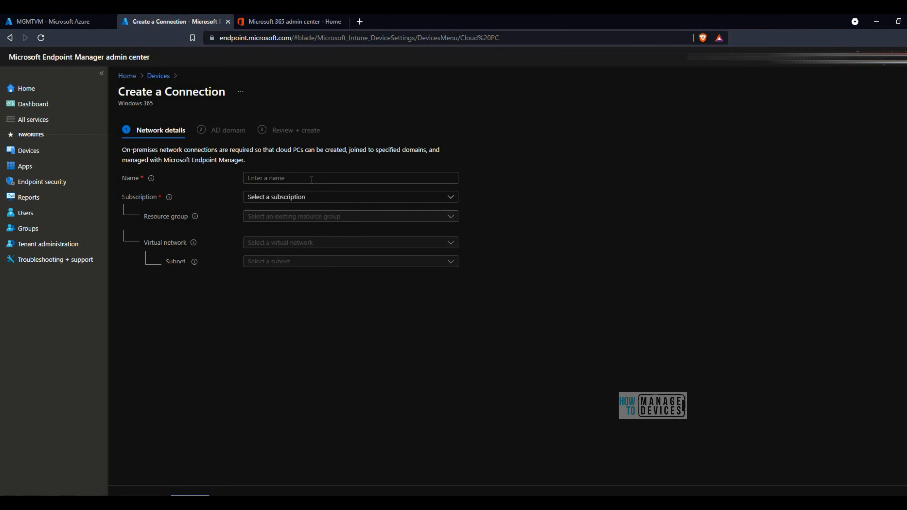
pyautogui.click(311, 178)
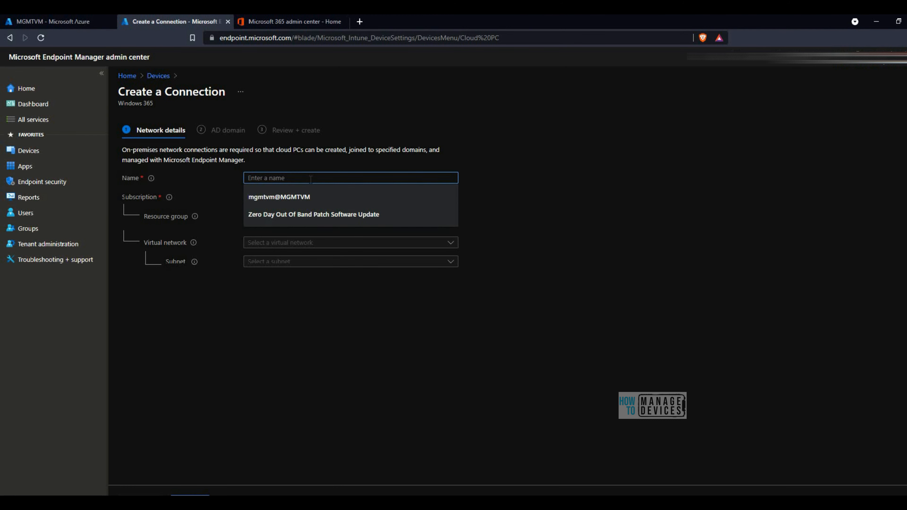
pyautogui.write('Si')
pyautogui.press('BackSpace')
pyautogui.press('BackSpace')
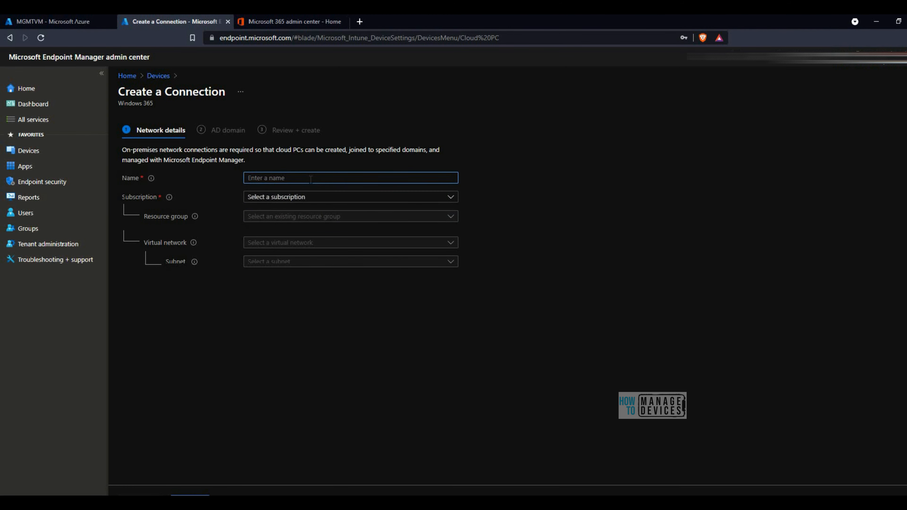
pyautogui.write('Windows 365')
# Assign the connection to the Microsoft Azure Sponsorship subscription and the existing W365 resource group
pyautogui.click(300, 197)
pyautogui.click(307, 246)
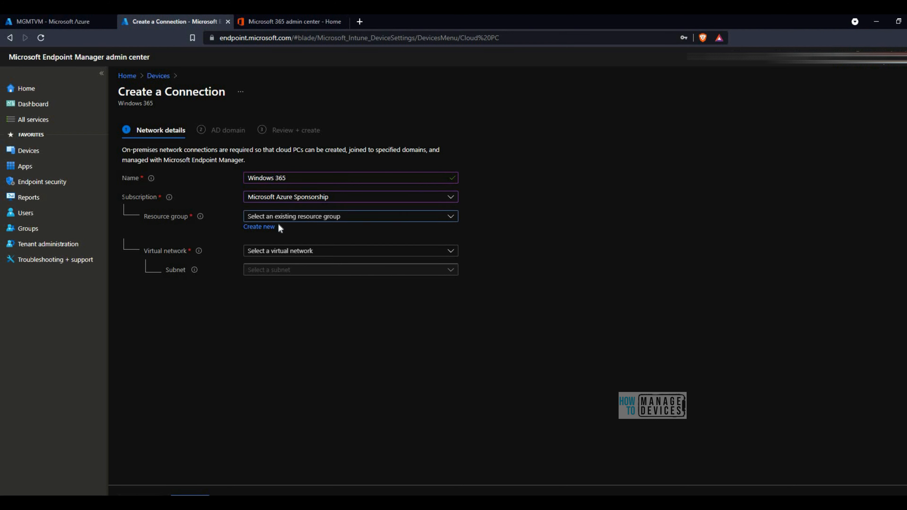
pyautogui.click(278, 219)
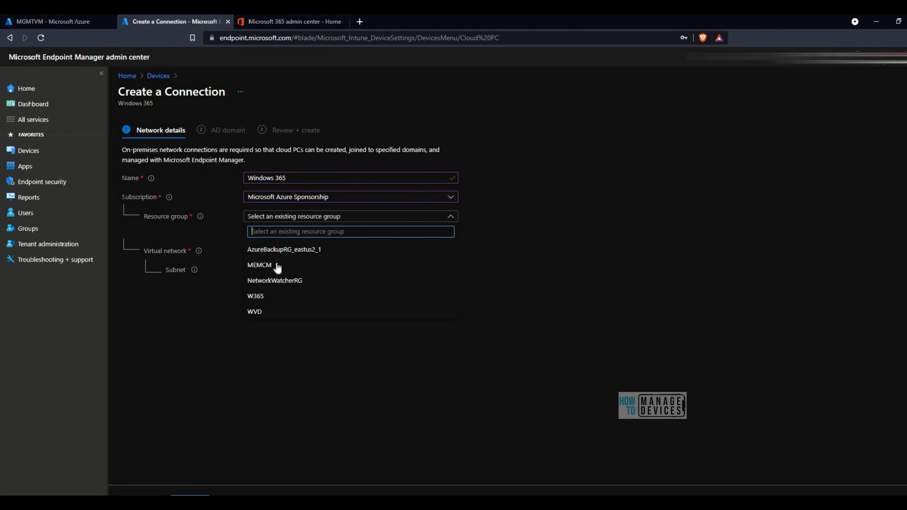
pyautogui.click(262, 297)
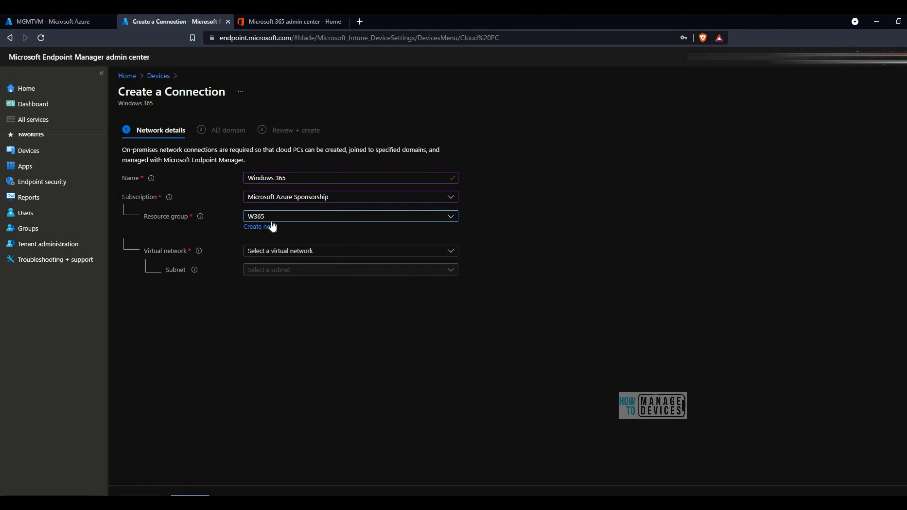
pyautogui.click(267, 229)
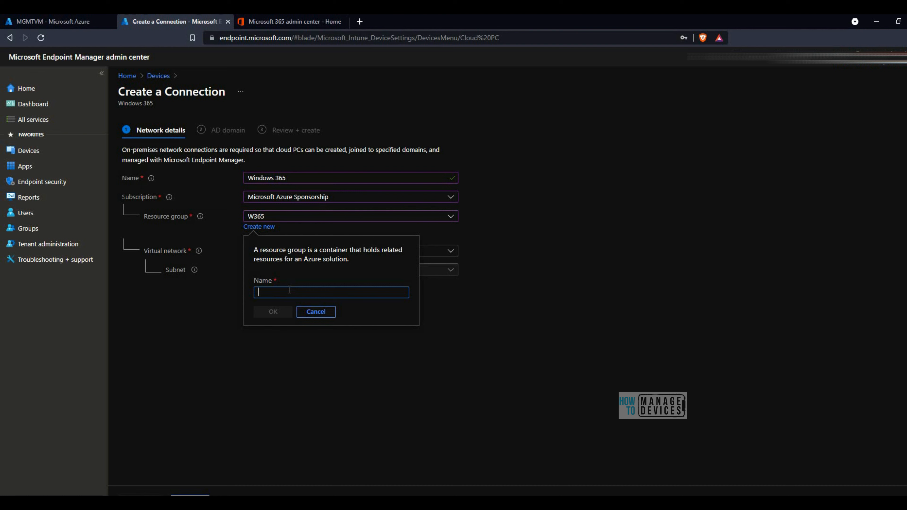
pyautogui.write('Windows365')
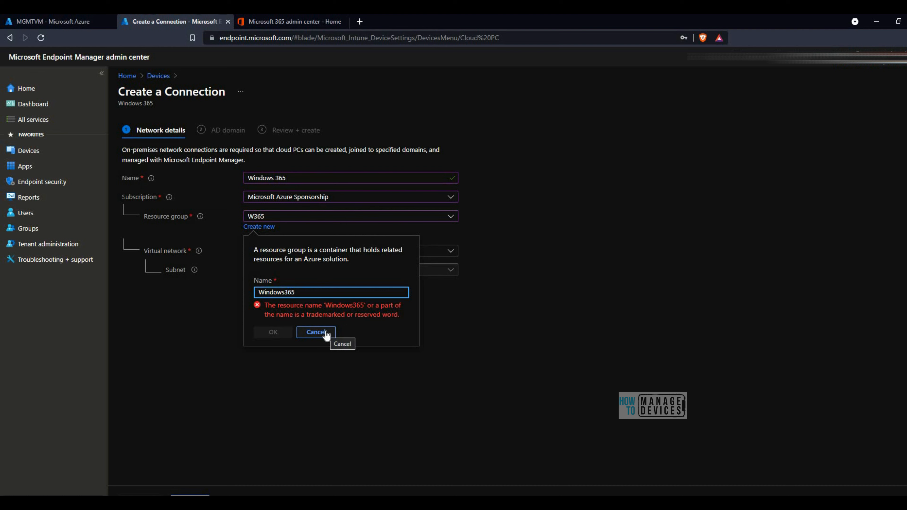
pyautogui.press('BackSpace')
pyautogui.press('BackSpace')
pyautogui.press('BackSpace')
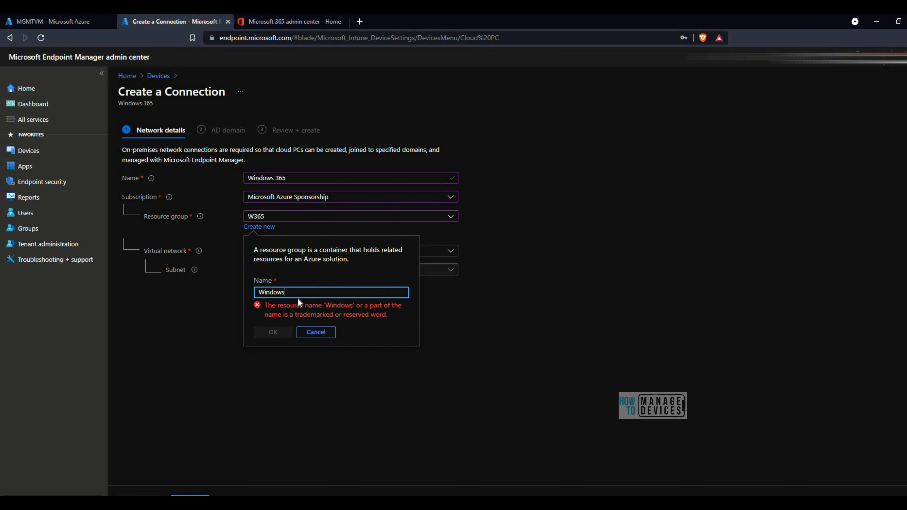
pyautogui.press('BackSpace')
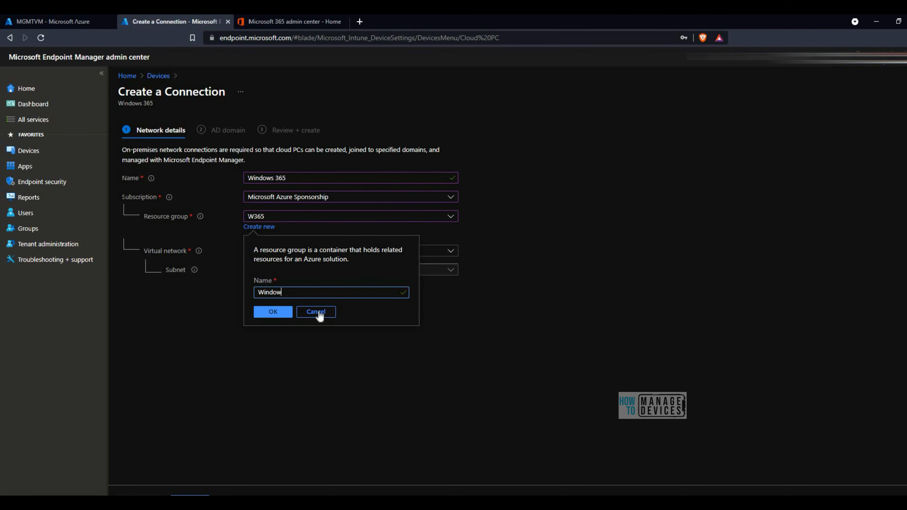
pyautogui.click(316, 312)
# Set the connection's virtual network to MECMNet and its subnet to MEMCM
pyautogui.click(290, 255)
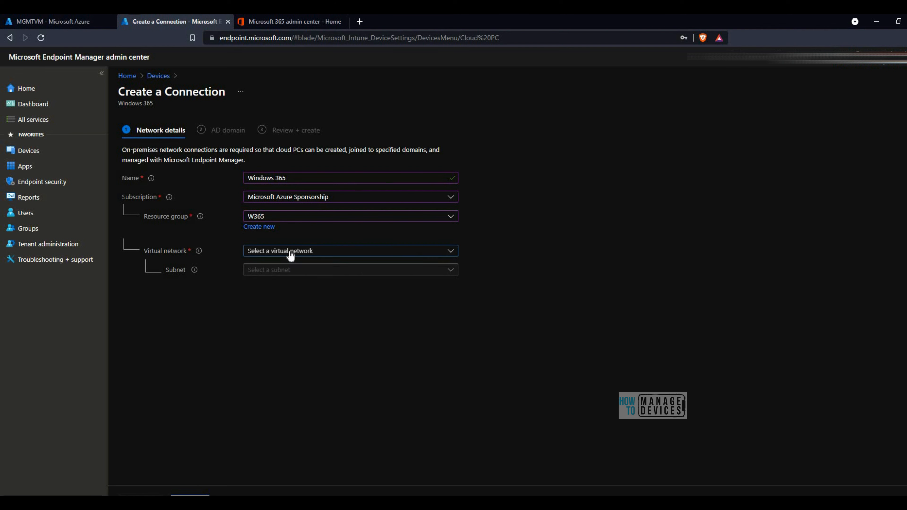
pyautogui.click(297, 231)
pyautogui.click(277, 251)
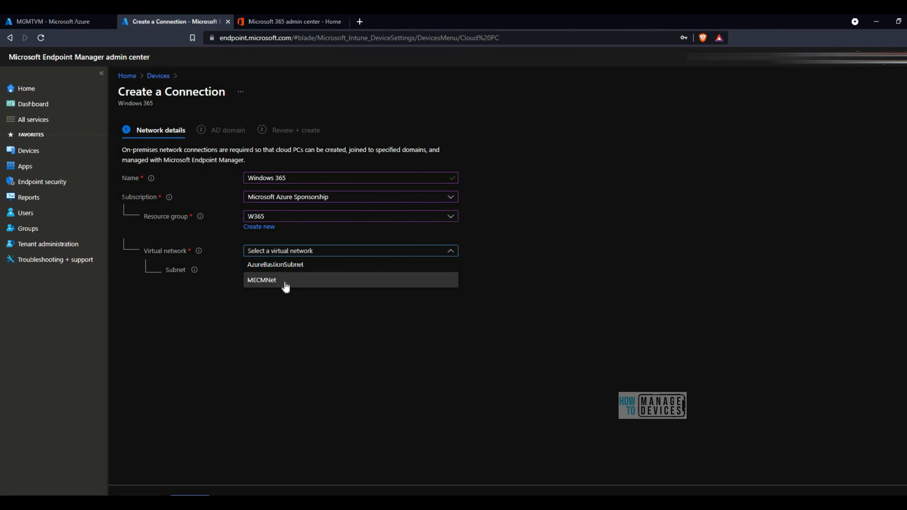
pyautogui.click(216, 311)
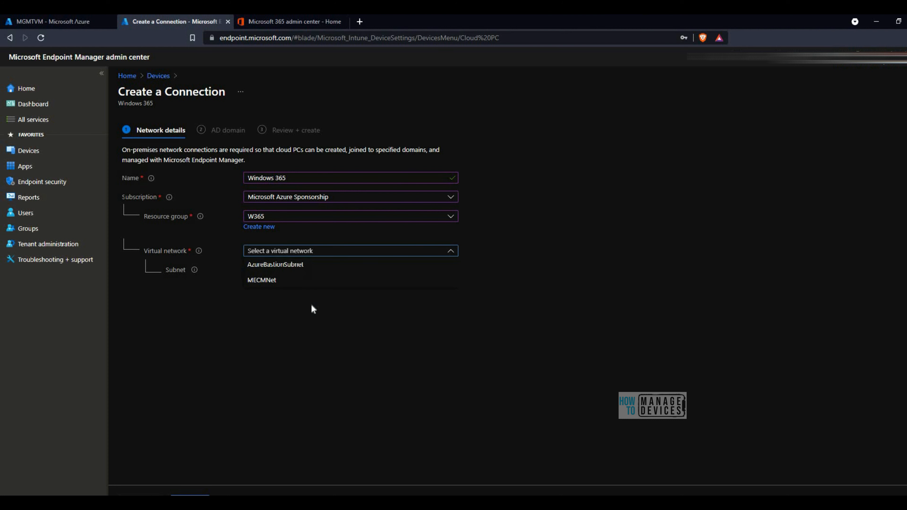
pyautogui.click(311, 304)
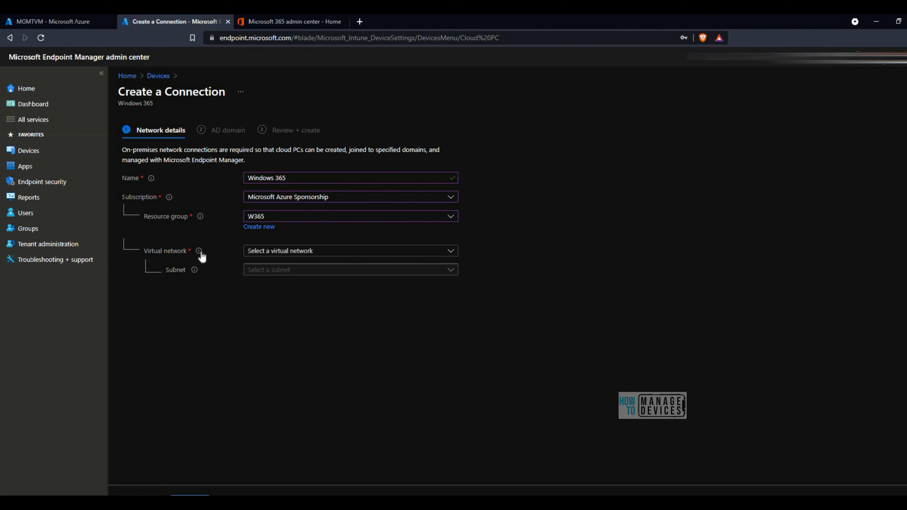
pyautogui.moveTo(200, 253)
pyautogui.click(288, 255)
pyautogui.click(271, 280)
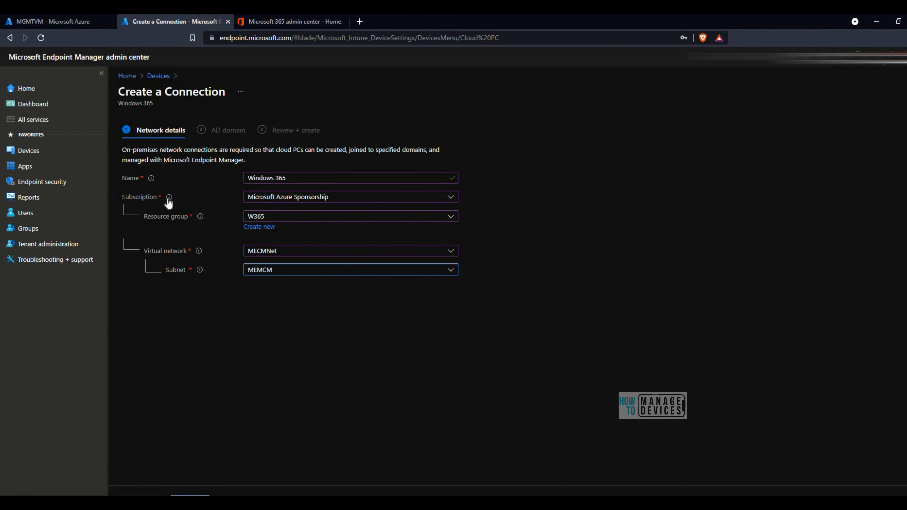
pyautogui.moveTo(169, 199)
pyautogui.click(275, 218)
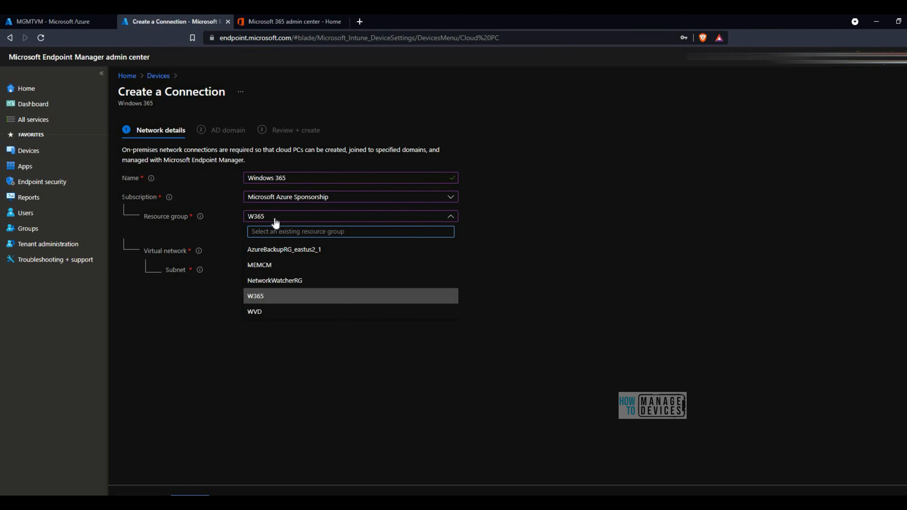
pyautogui.click(231, 217)
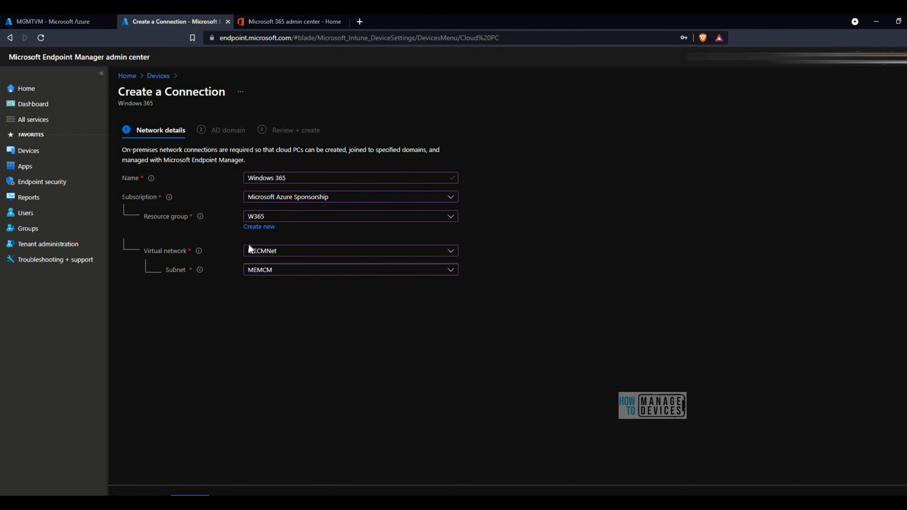
pyautogui.click(265, 253)
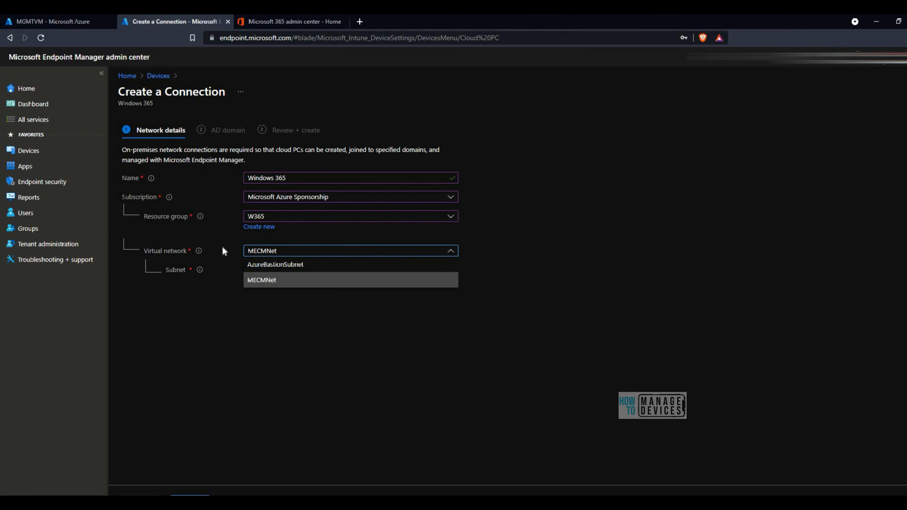
pyautogui.click(242, 244)
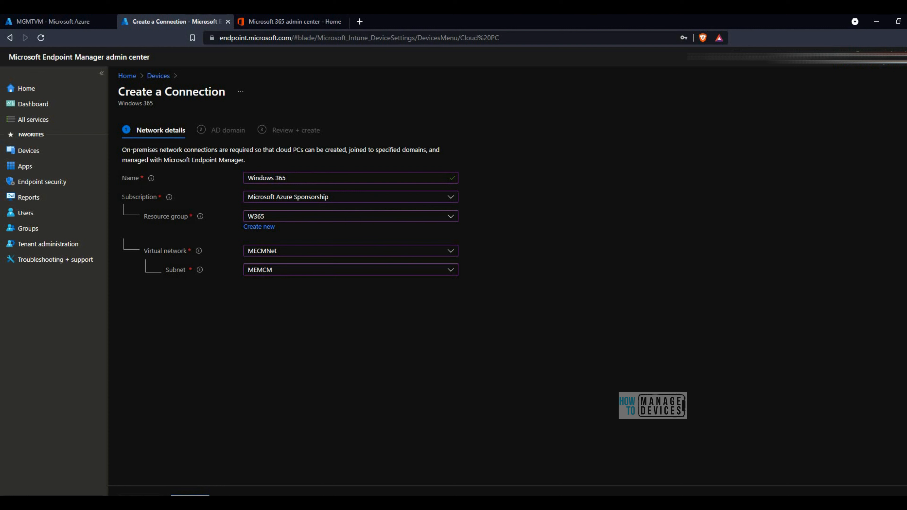
# Continue to the AD domain settings and enter the AD DNS domain name, a subdomain of memcm.com
pyautogui.click(190, 496)
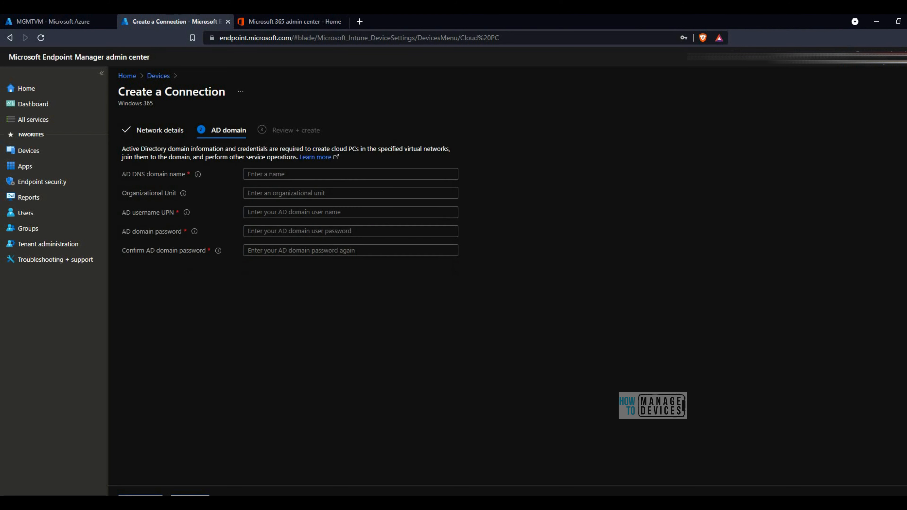
pyautogui.click(279, 174)
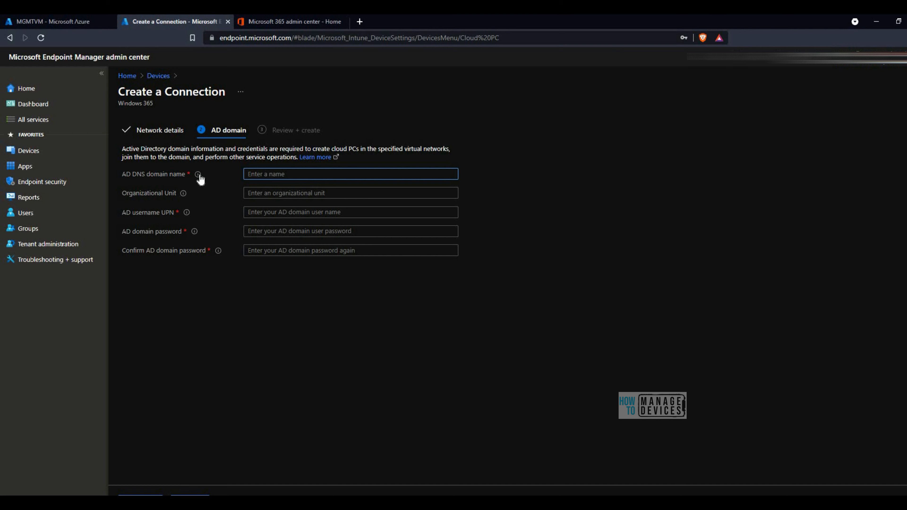
pyautogui.moveTo(198, 175)
pyautogui.write('and')
pyautogui.write('op')
pyautogui.write('.memcm')
pyautogui.write('.com')
pyautogui.press('Tab')
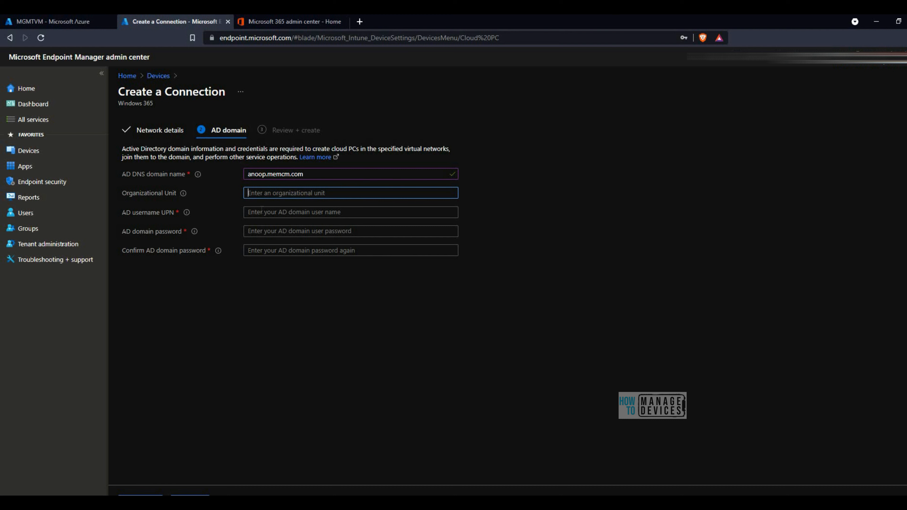
# Leave the organizational unit empty and enter the AD username in UPN format for the connection's domain join account
pyautogui.moveTo(184, 194)
pyautogui.click(263, 193)
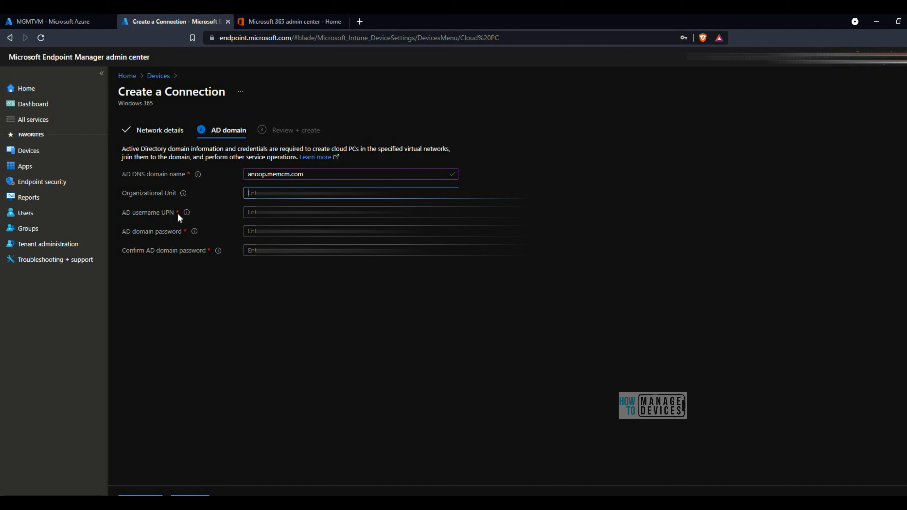
pyautogui.moveTo(187, 214)
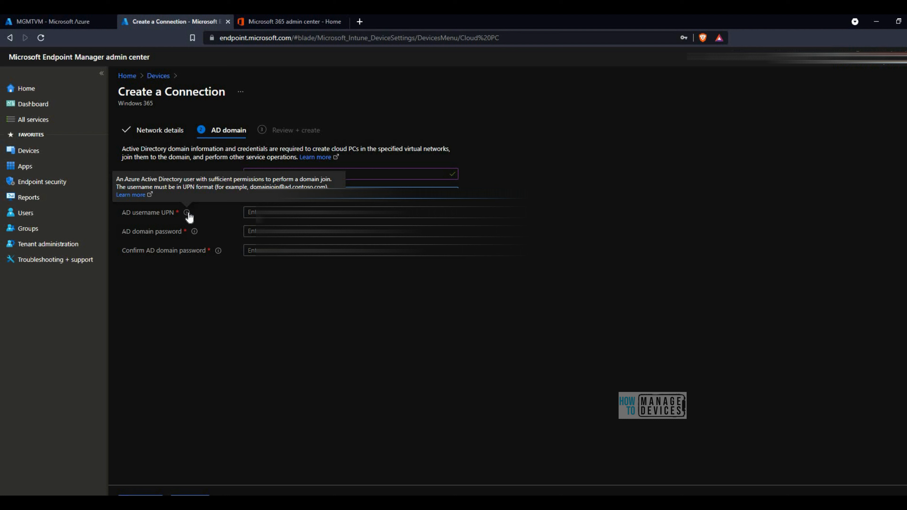
pyautogui.click(247, 212)
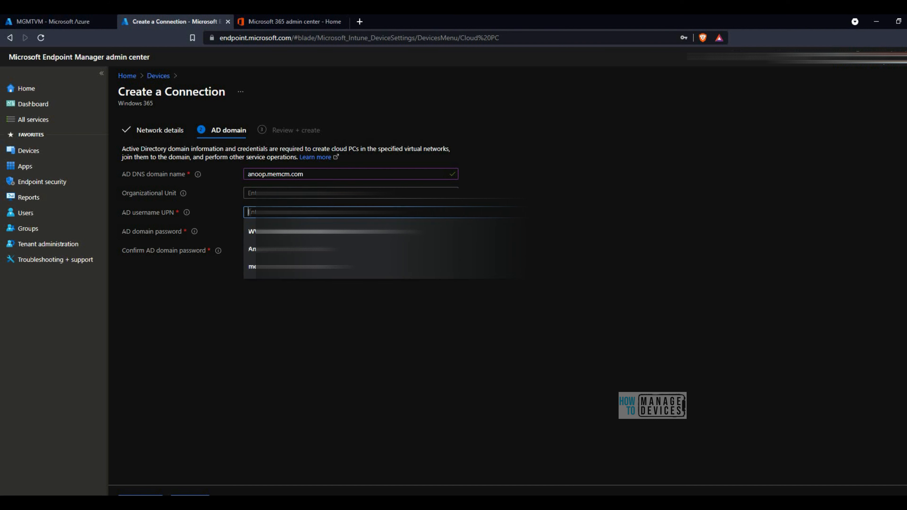
pyautogui.write('an')
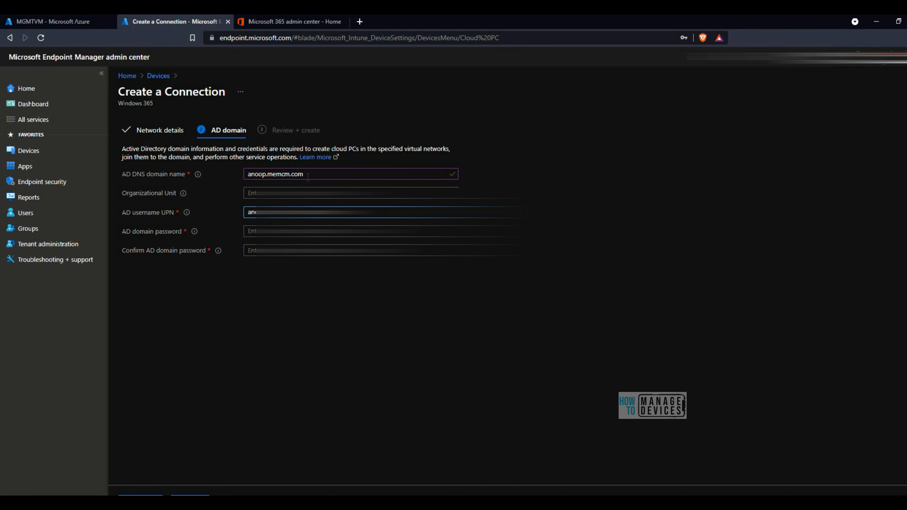
pyautogui.moveTo(308, 176); pyautogui.dragTo(247, 177)
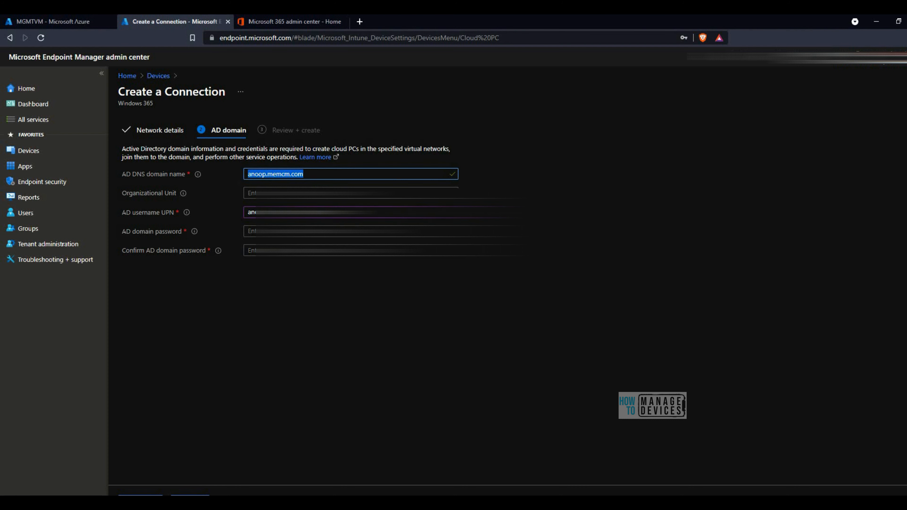
pyautogui.tripleClick(307, 212)
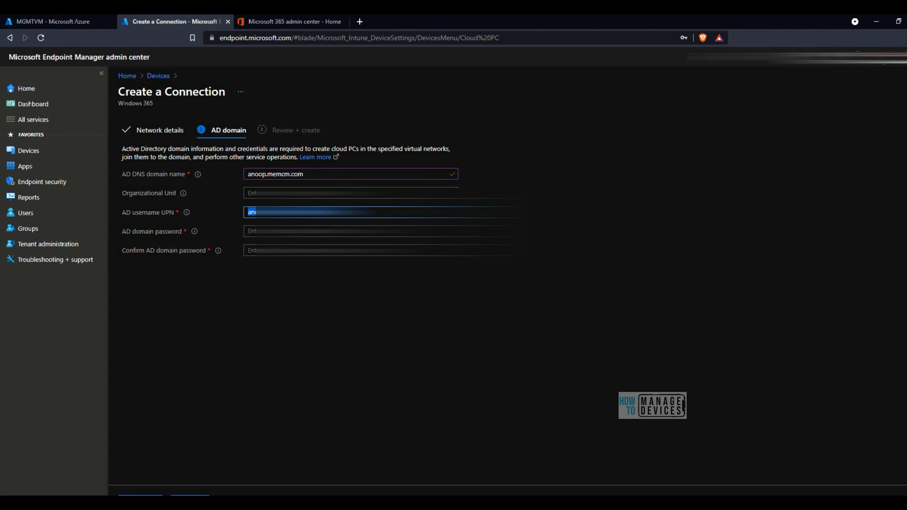
pyautogui.click(308, 212)
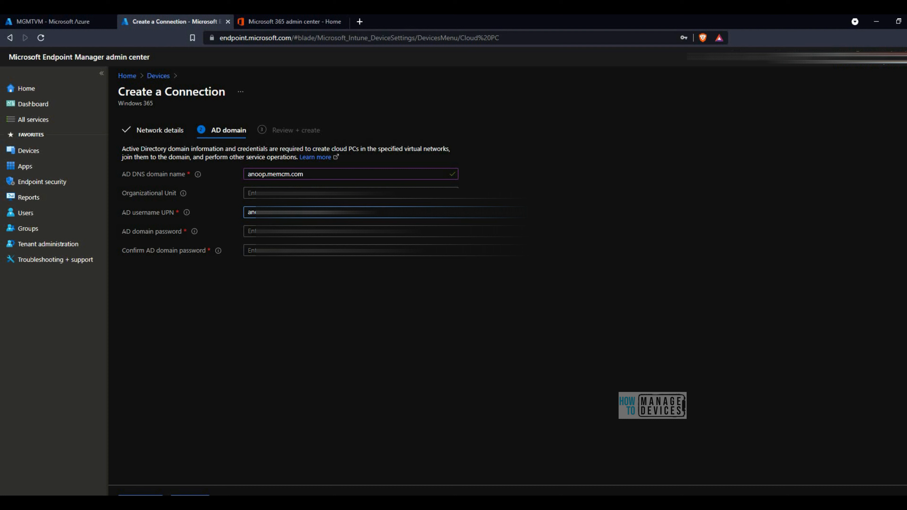
pyautogui.moveTo(360, 212); pyautogui.dragTo(248, 213)
pyautogui.press('Tab')
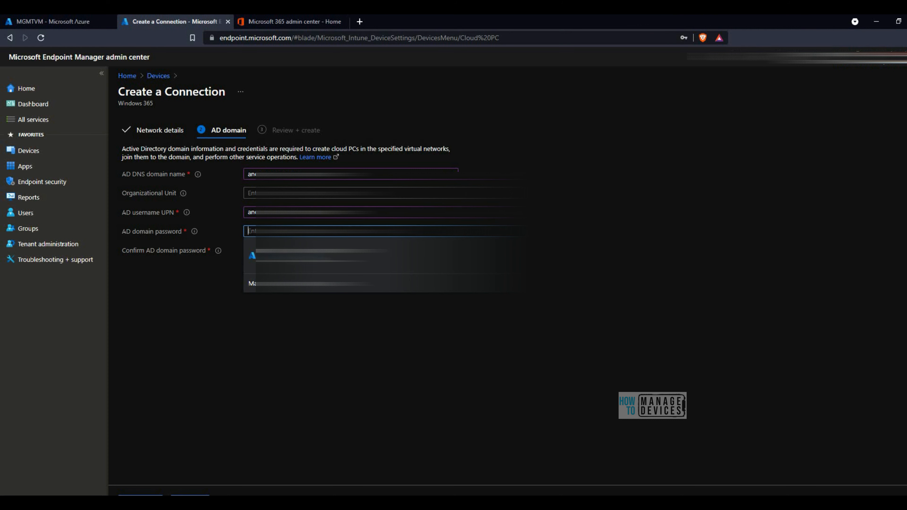
# Enter the AD domain password and enter the matching password in the confirmation field
pyautogui.click(260, 255)
pyautogui.click(264, 251)
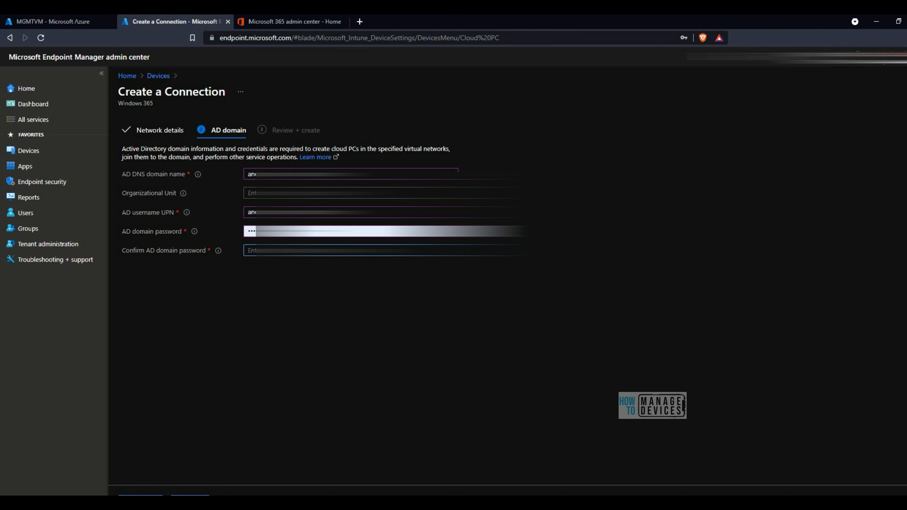
pyautogui.write('•••')
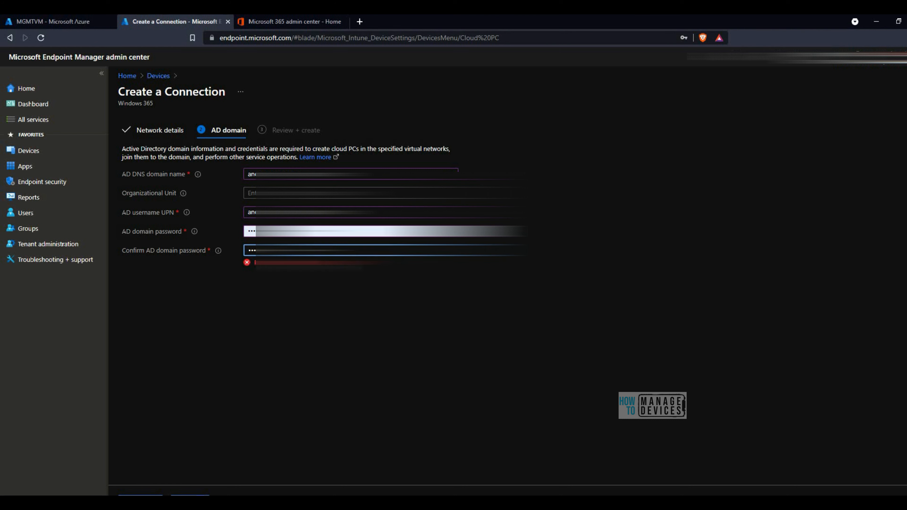
pyautogui.click(241, 232)
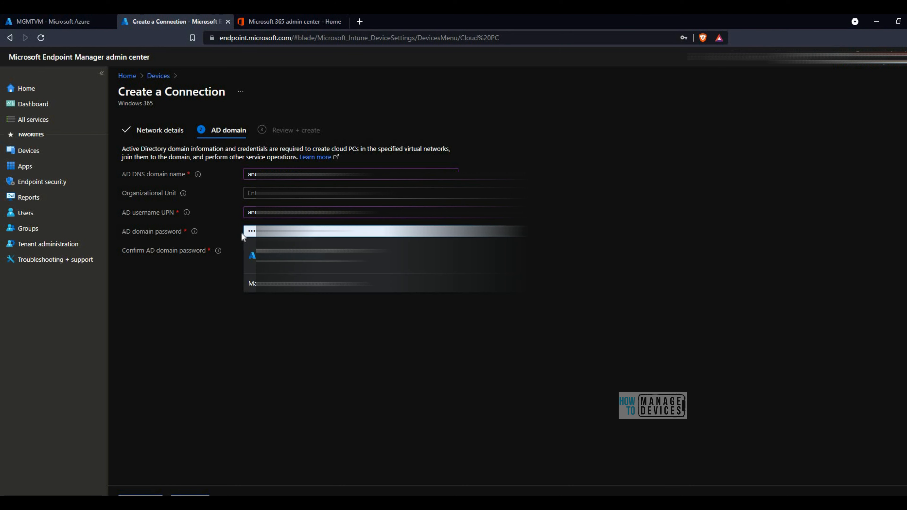
pyautogui.press('BackSpace')
pyautogui.write('•••')
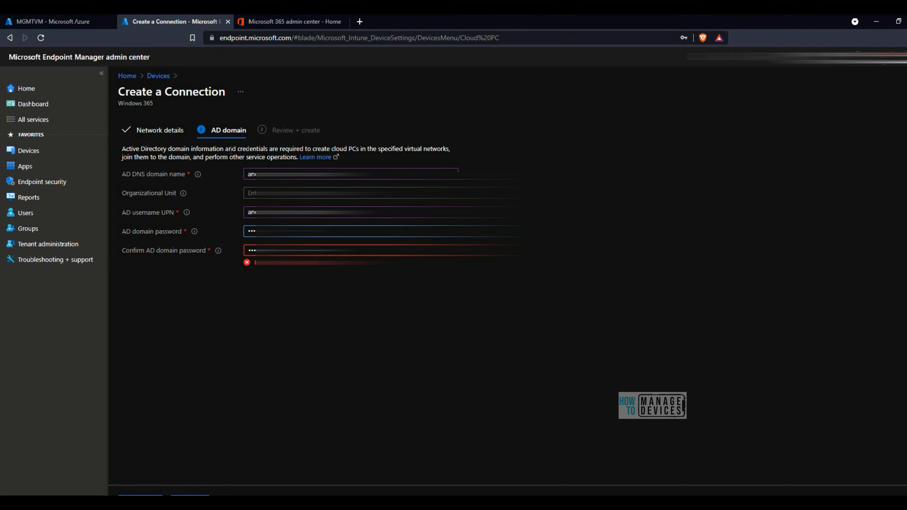
pyautogui.click(251, 292)
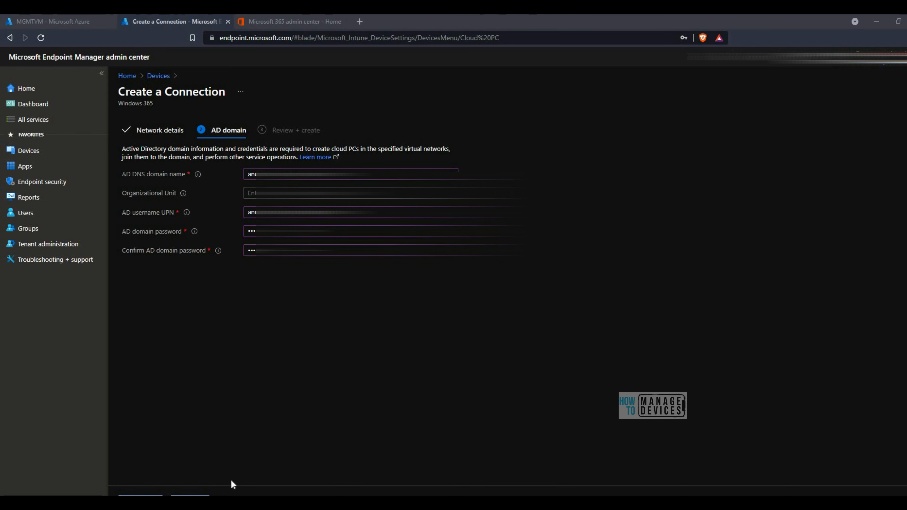
# Proceed to the connection's review page and return to the Windows 365 device settings without creating the connection
pyautogui.click(190, 500)
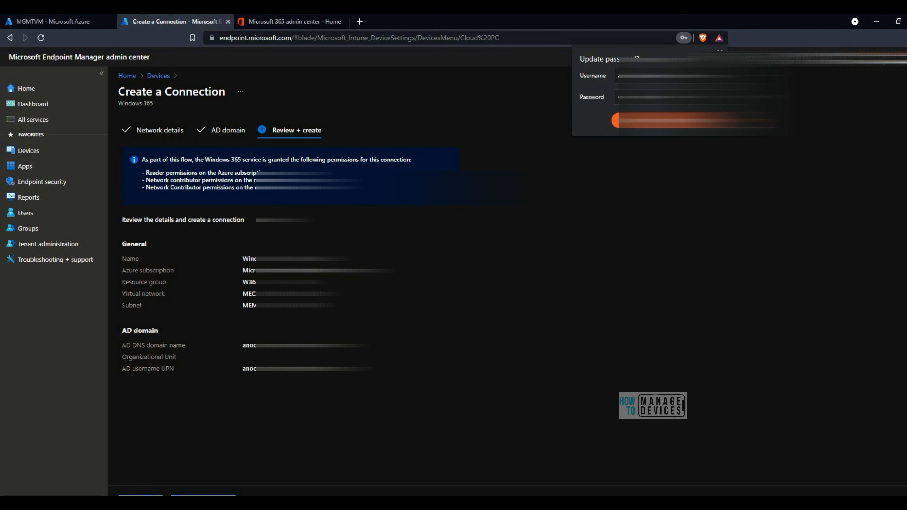
pyautogui.click(719, 52)
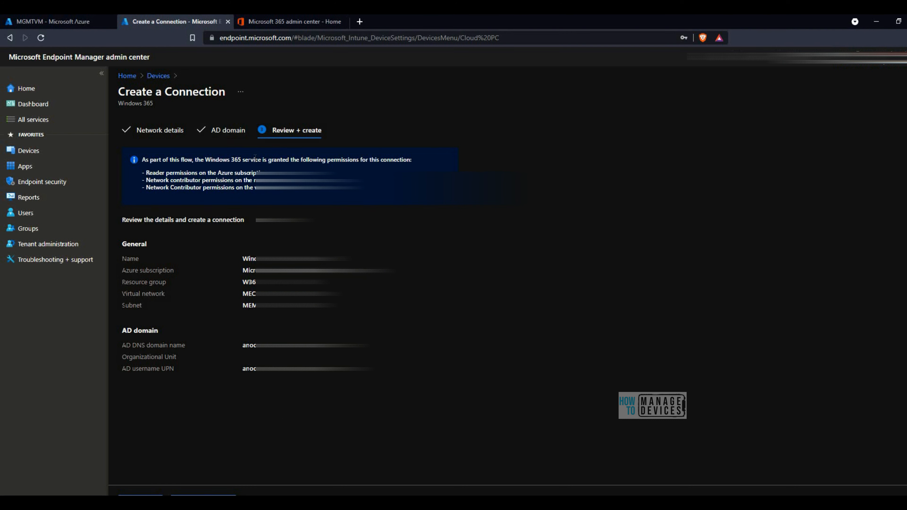
pyautogui.click(157, 76)
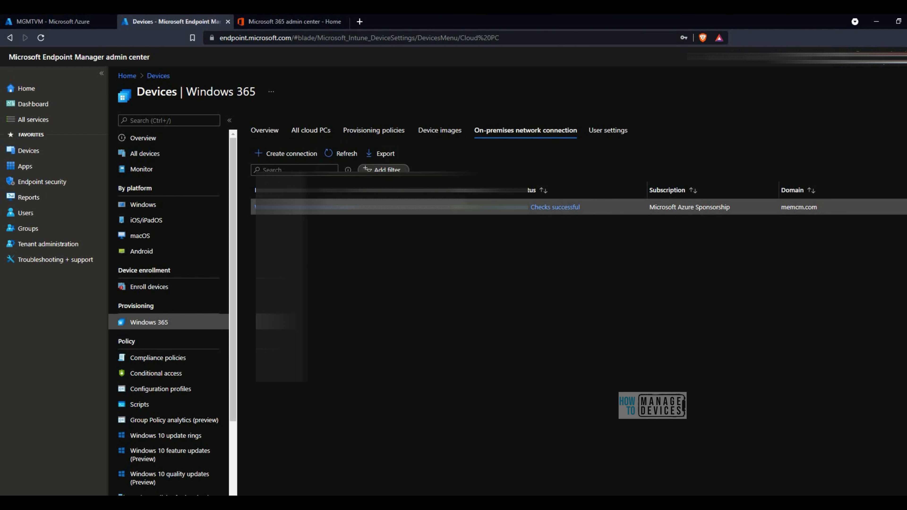
# Go from the Windows 365 overview to the provisioning policies and start creating a new policy
pyautogui.click(273, 134)
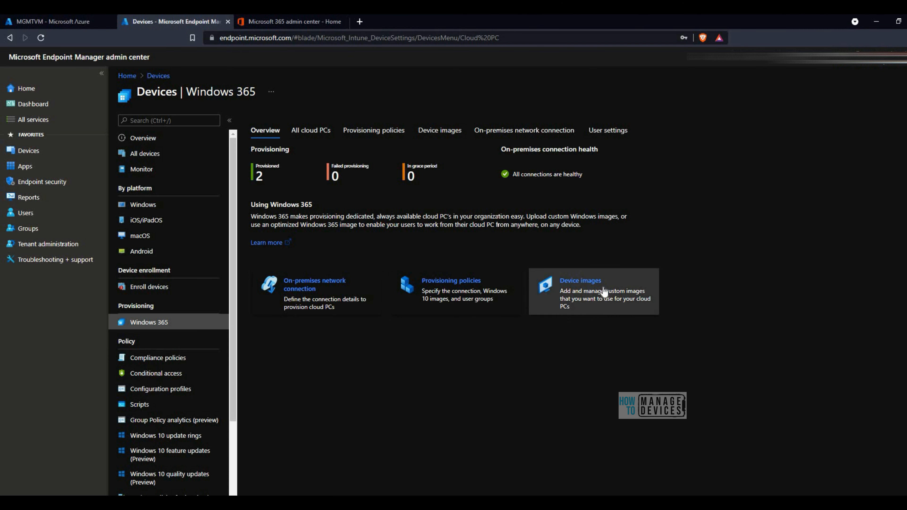
pyautogui.click(433, 298)
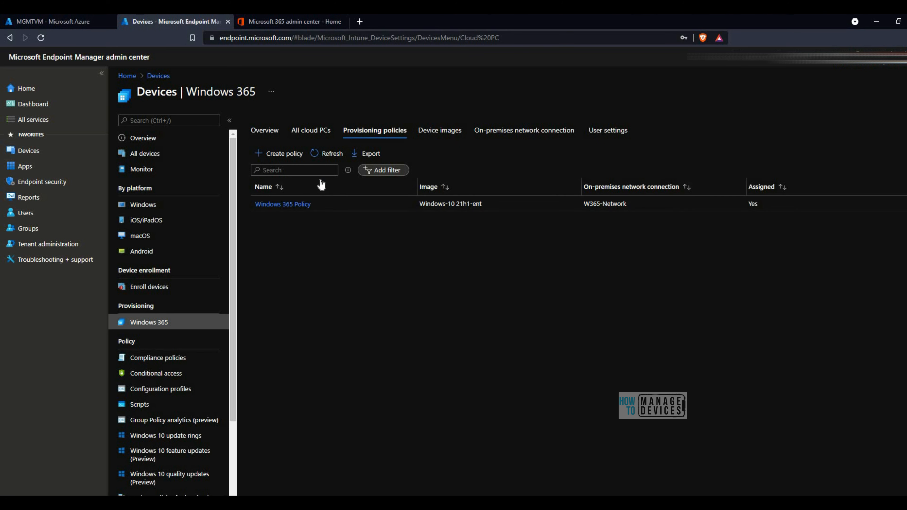
pyautogui.click(289, 161)
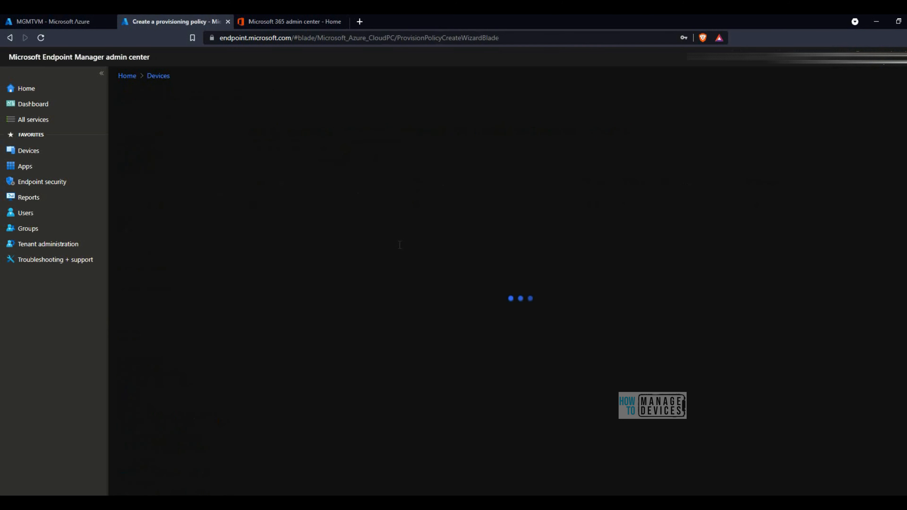
# Name the new provisioning policy Cloud PC HTMD
pyautogui.click(297, 176)
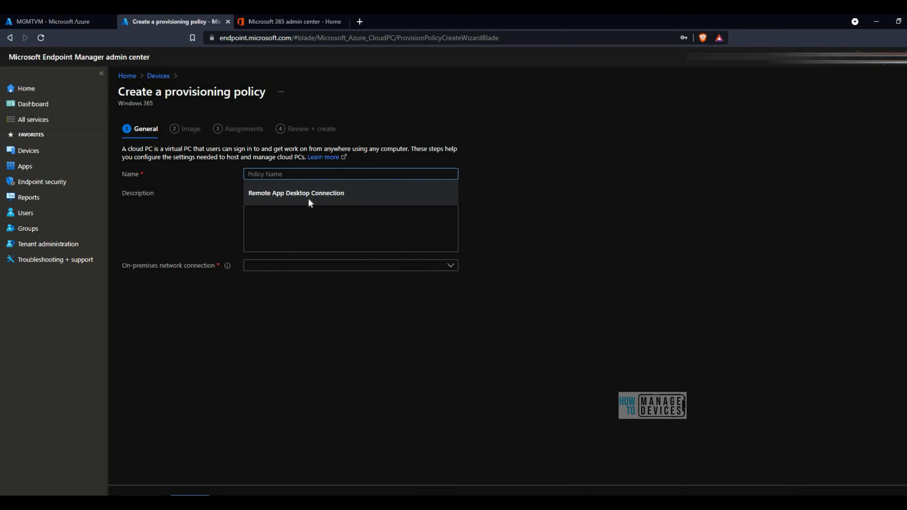
pyautogui.click(322, 196)
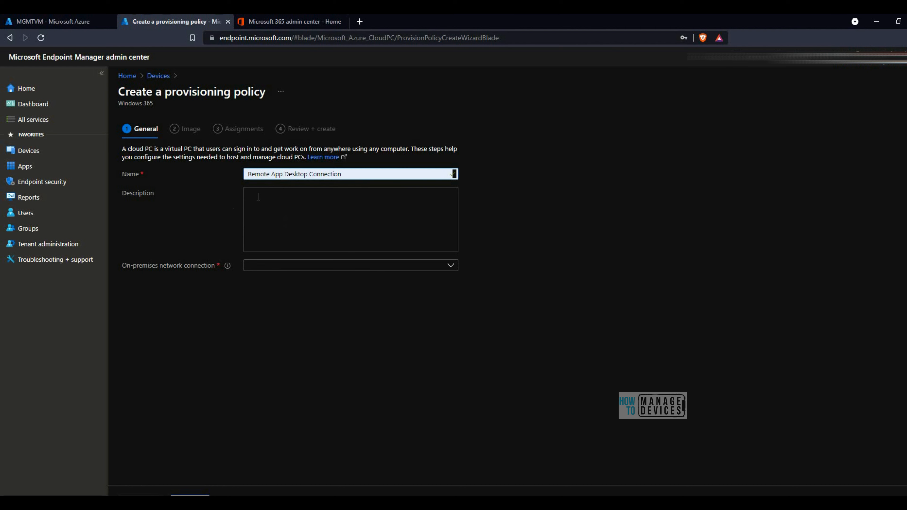
pyautogui.moveTo(252, 175); pyautogui.dragTo(384, 187)
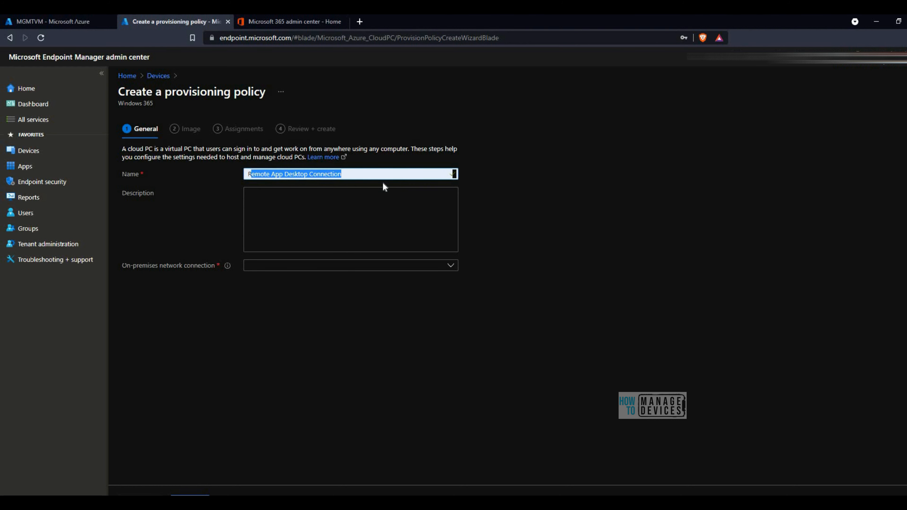
pyautogui.press('BackSpace')
pyautogui.press('BackSpace')
pyautogui.write('Clo')
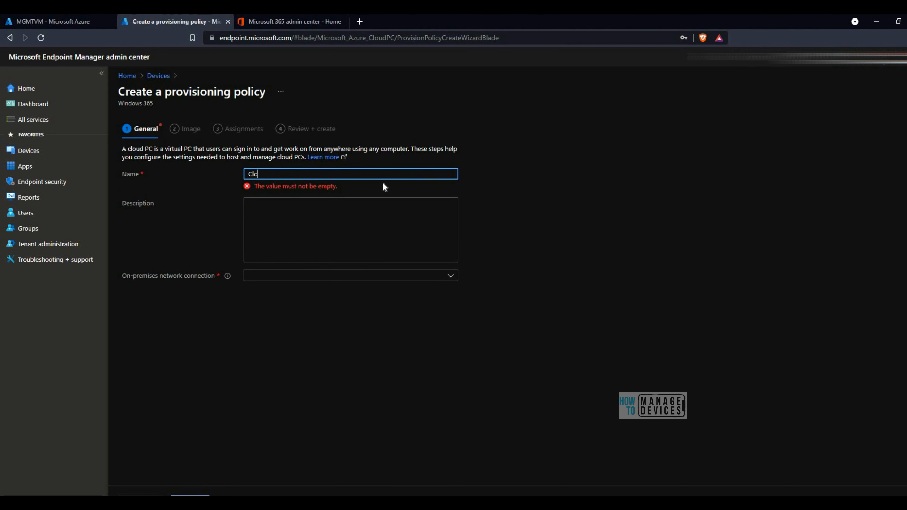
pyautogui.write('ud ')
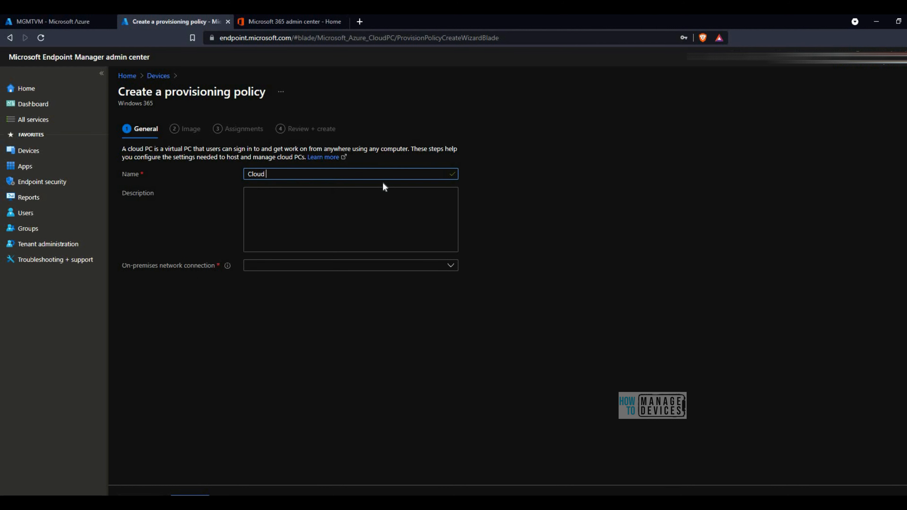
pyautogui.write('PC HTMD')
# Leave the policy description empty, choose W365-Network as the on-premises network connection, and continue to the image settings
pyautogui.click(273, 213)
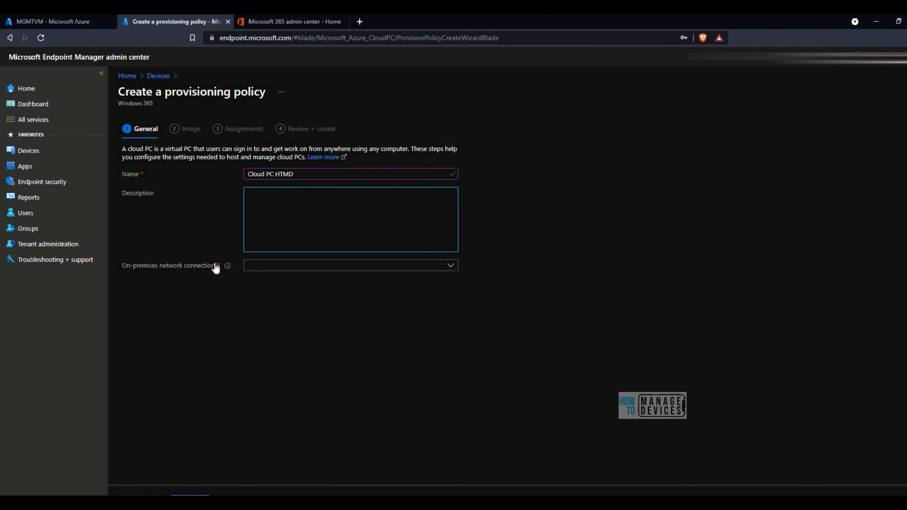
pyautogui.click(262, 268)
pyautogui.click(279, 283)
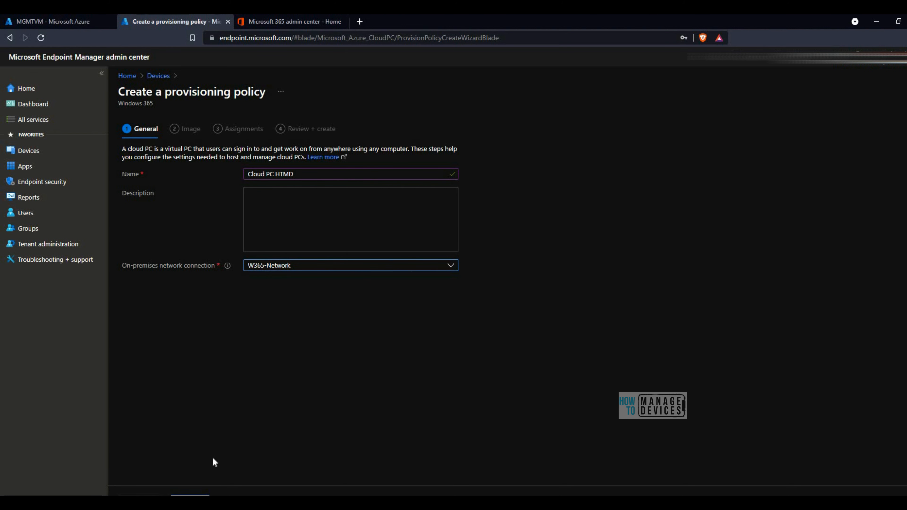
pyautogui.click(190, 495)
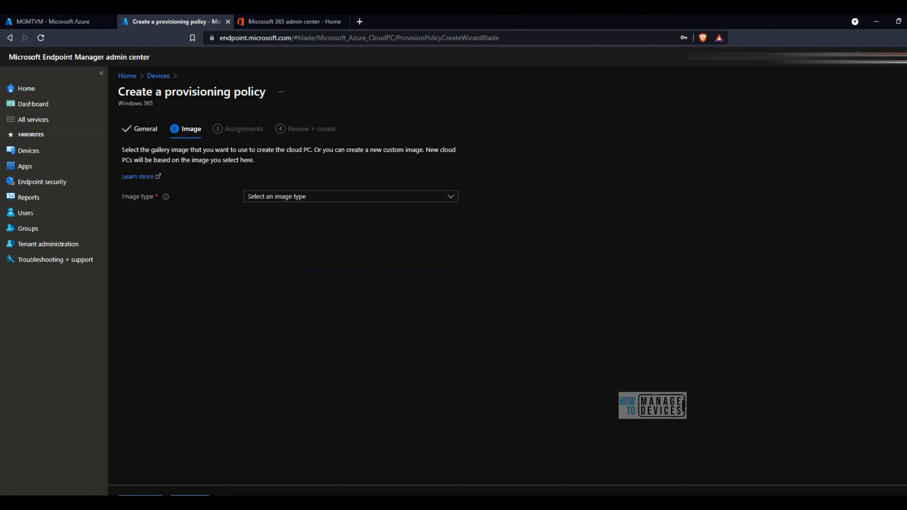
# Use the gallery image Windows 10 Enterprise + Microsoft 365 Apps, version 21H1, for the policy and continue to assignments
pyautogui.click(318, 200)
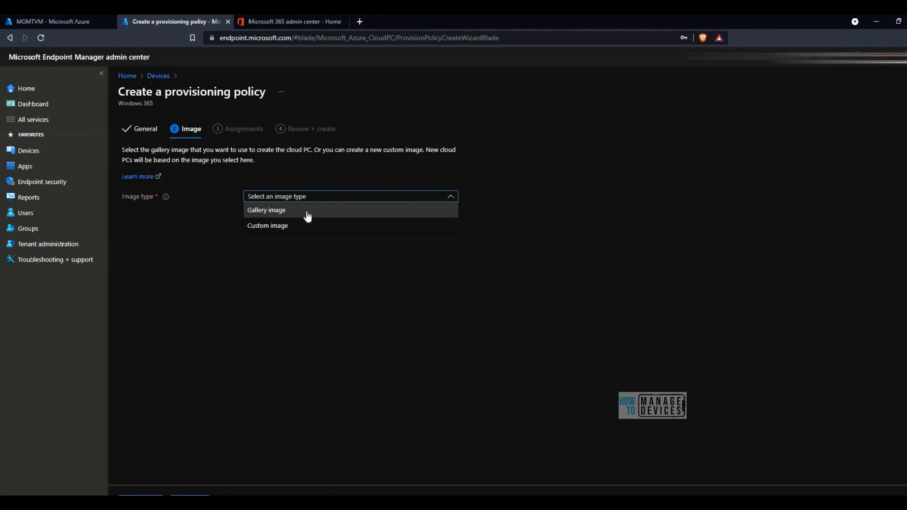
pyautogui.click(307, 214)
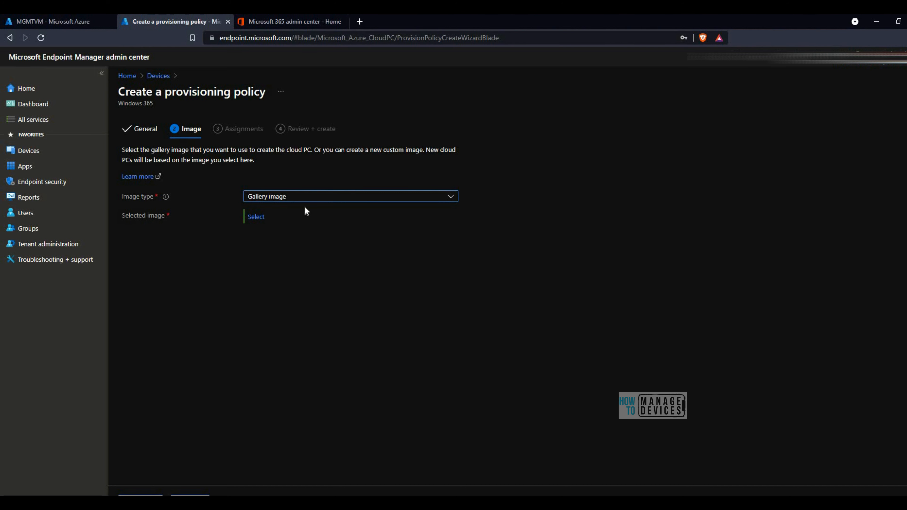
pyautogui.click(256, 217)
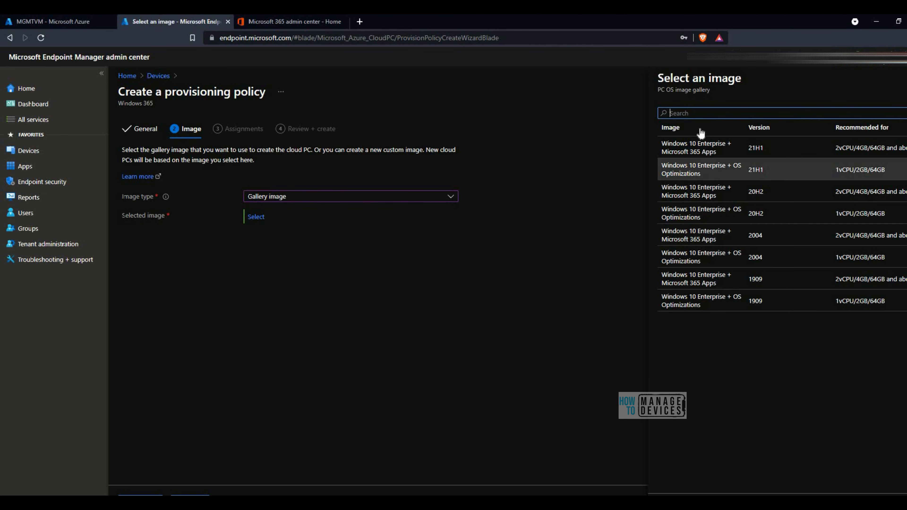
pyautogui.click(709, 155)
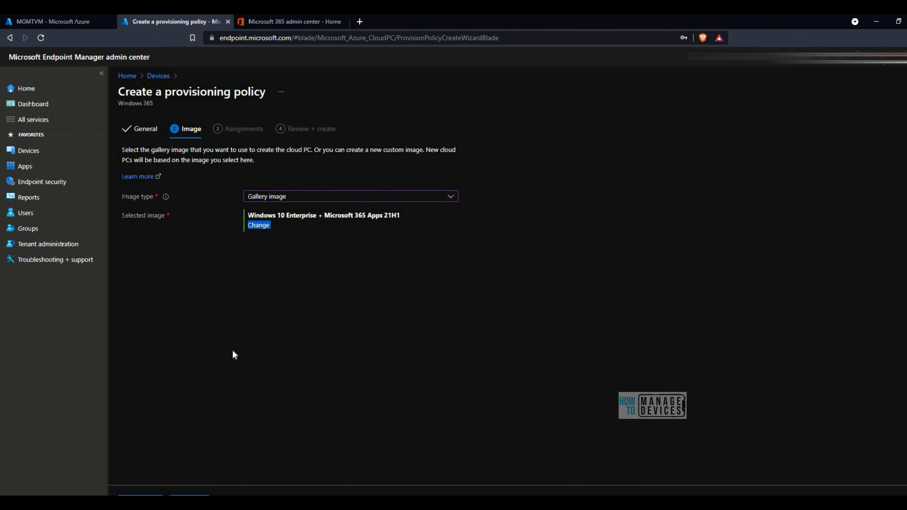
pyautogui.click(190, 497)
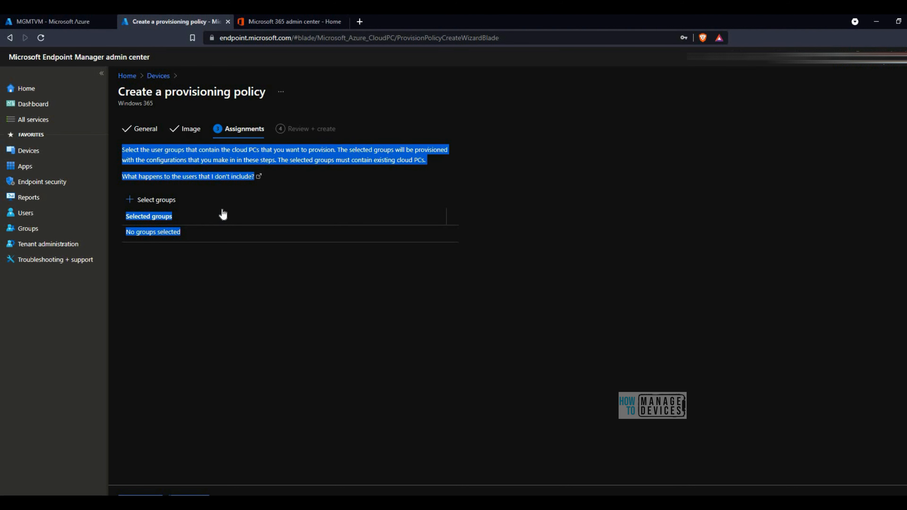
pyautogui.click(222, 213)
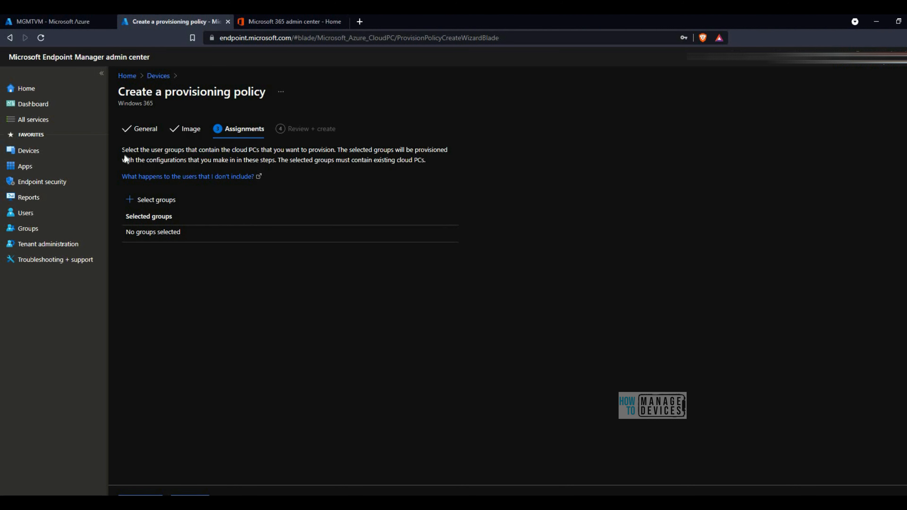
pyautogui.moveTo(122, 150); pyautogui.dragTo(157, 150)
pyautogui.moveTo(251, 157); pyautogui.dragTo(439, 162)
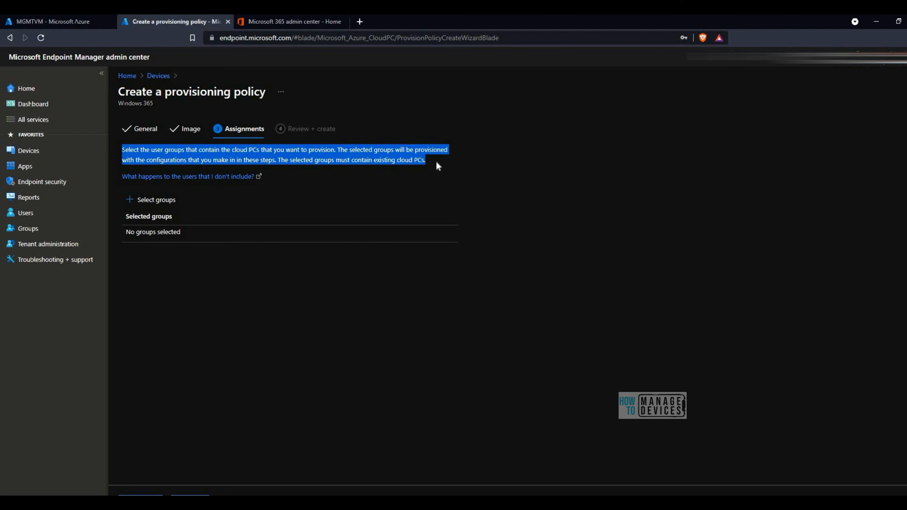
pyautogui.click(438, 166)
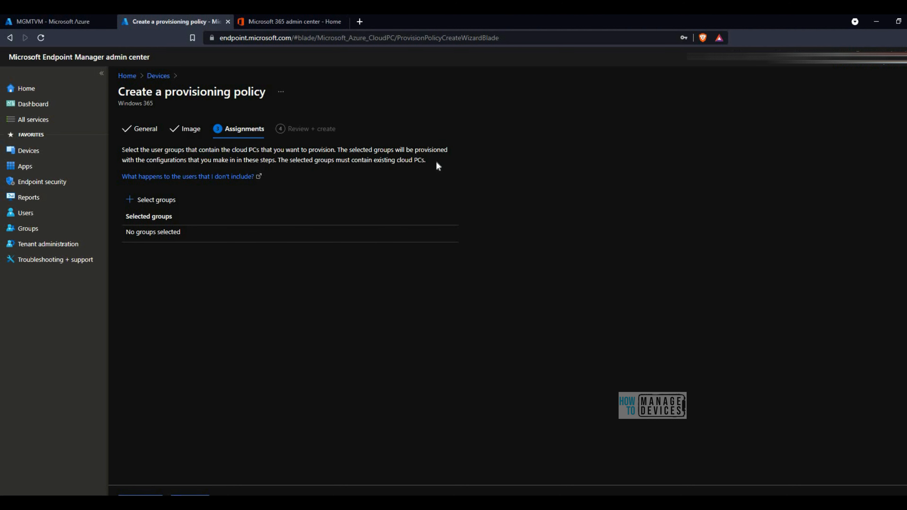
# Read the assignments guidance, open the group selection for the policy, and close it without choosing a group
pyautogui.moveTo(433, 166); pyautogui.dragTo(230, 150)
pyautogui.click(160, 200)
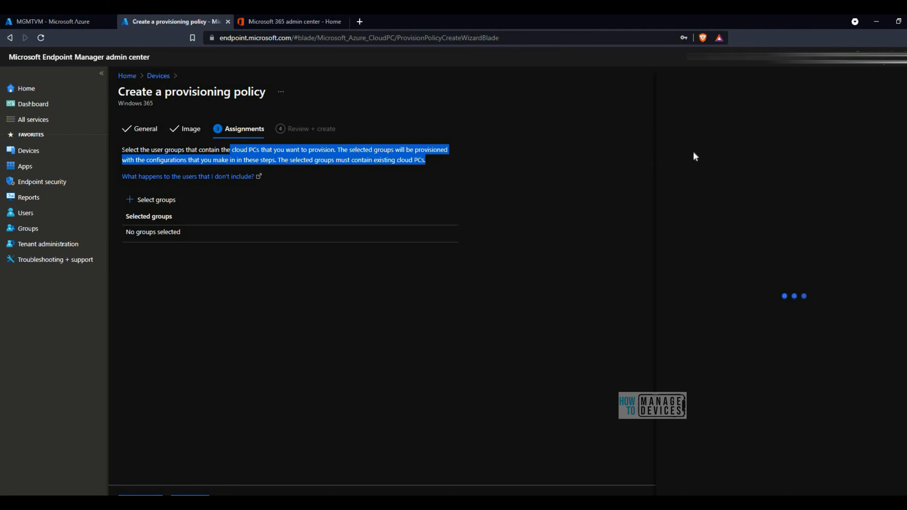
pyautogui.click(714, 113)
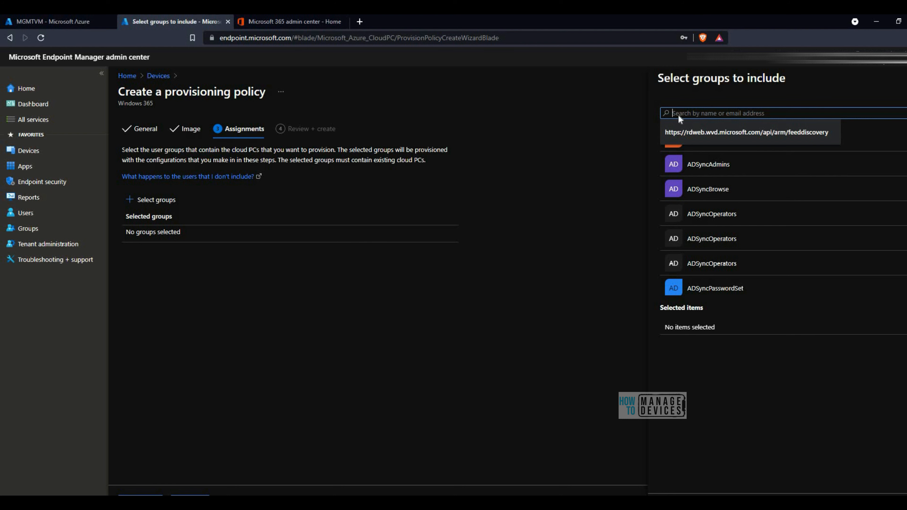
pyautogui.click(834, 93)
pyautogui.click(372, 203)
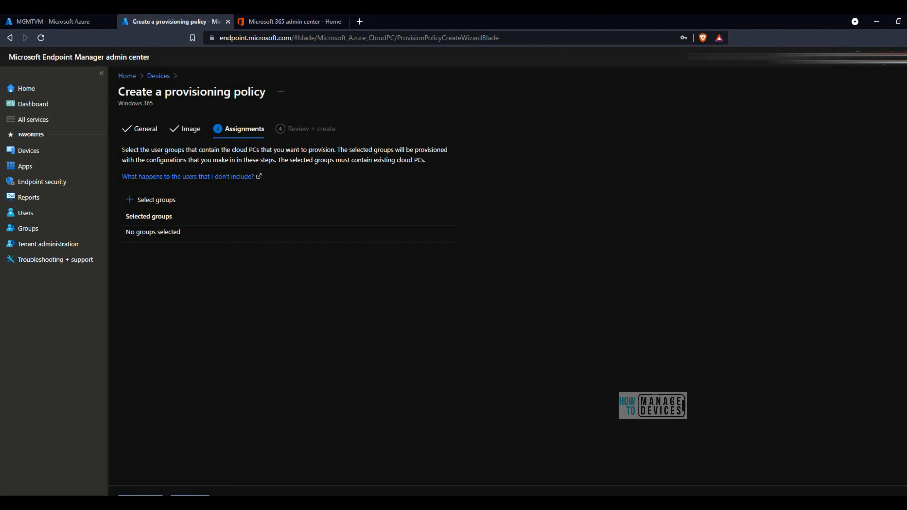
# Continue to the policy's review with no groups assigned, and return to the Windows 365 devices page without creating the policy
pyautogui.moveTo(315, 161); pyautogui.dragTo(334, 161)
pyautogui.click(190, 496)
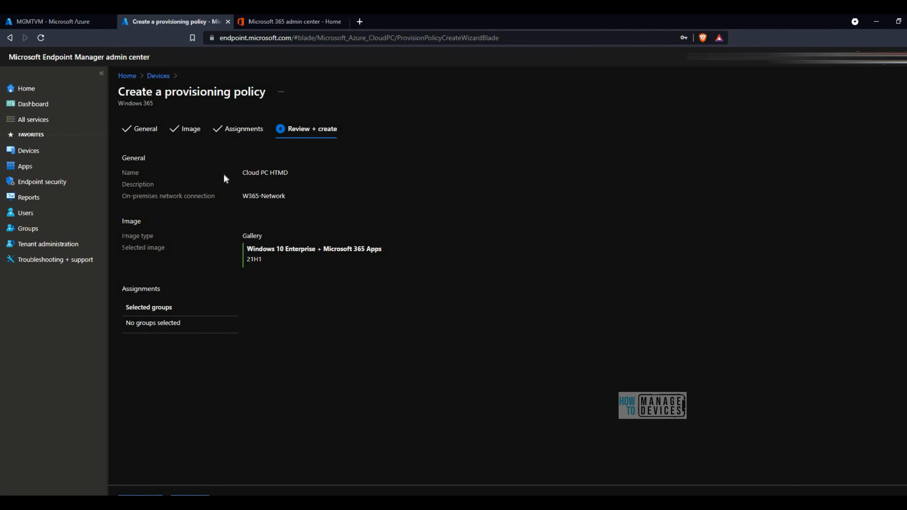
pyautogui.click(158, 76)
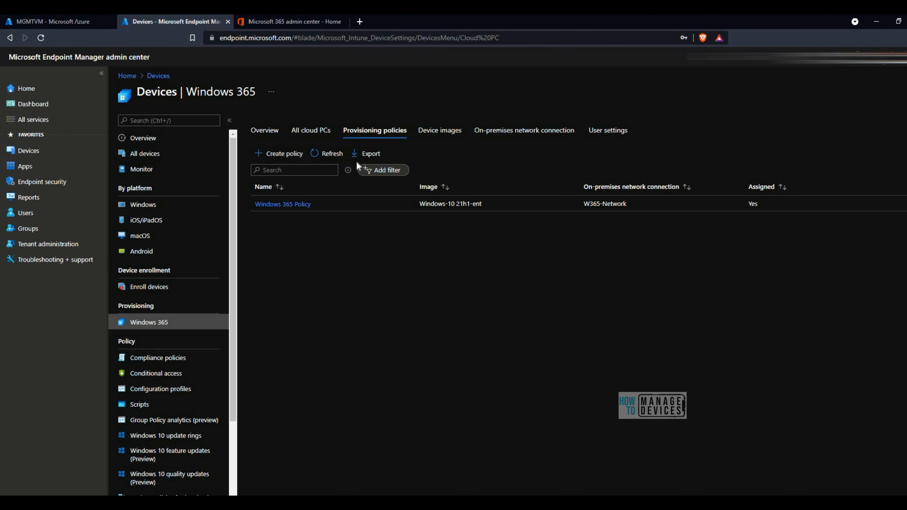
# Review the existing Windows 365 Policy's settings and the list of all cloud PCs
pyautogui.click(274, 134)
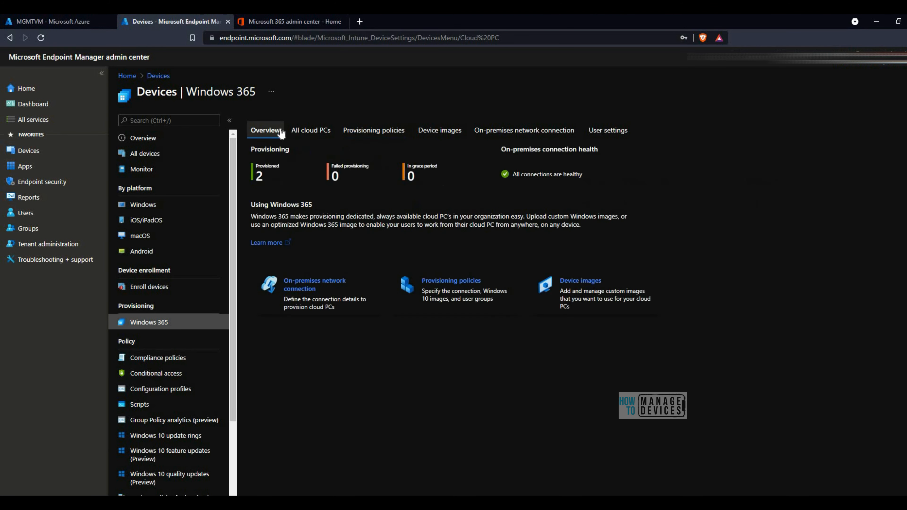
pyautogui.click(380, 132)
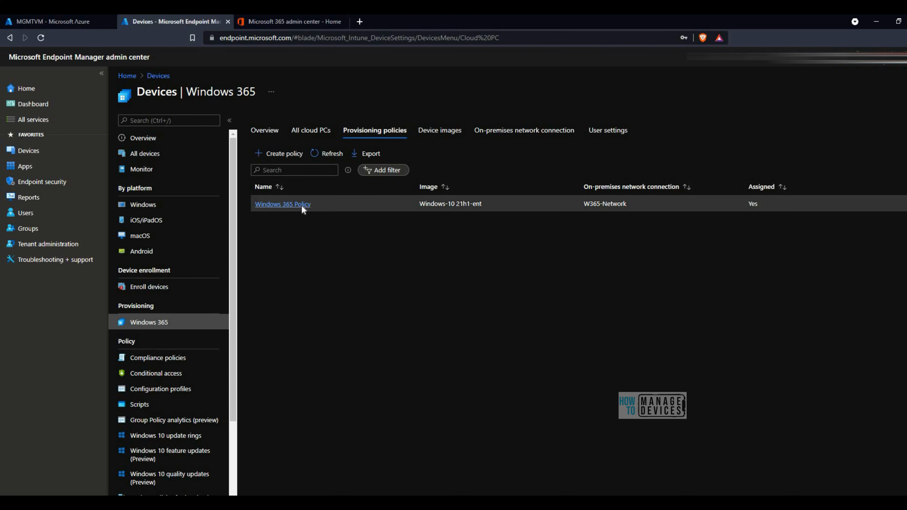
pyautogui.click(301, 205)
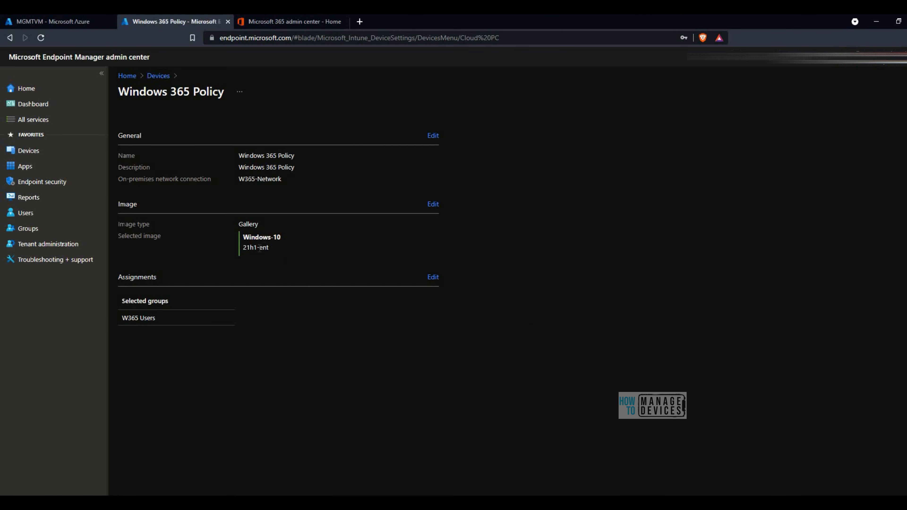
pyautogui.click(159, 81)
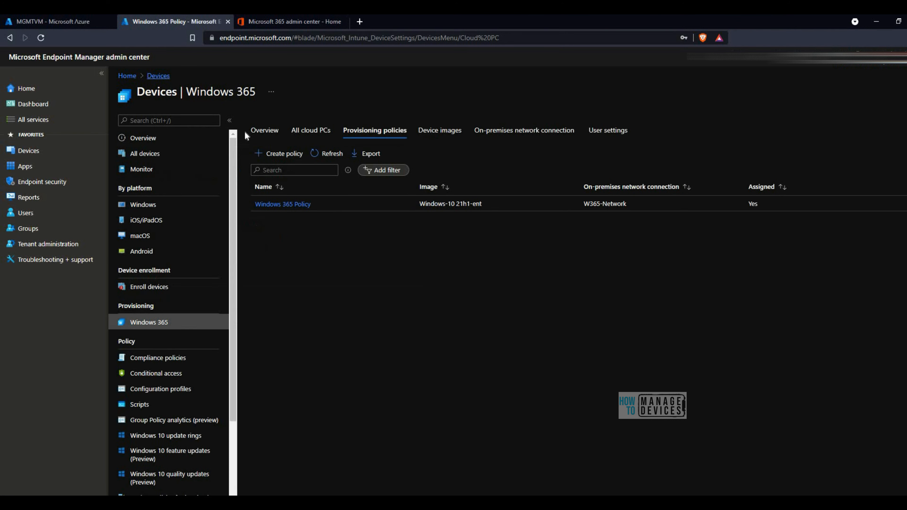
pyautogui.click(319, 134)
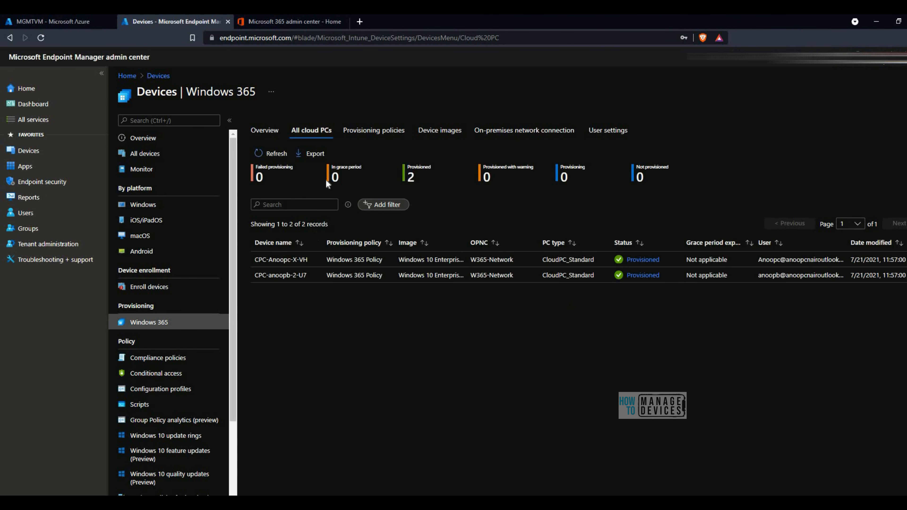
# Start adding a custom device image from the Windows 365 overview and name it HTMDImage
pyautogui.click(275, 138)
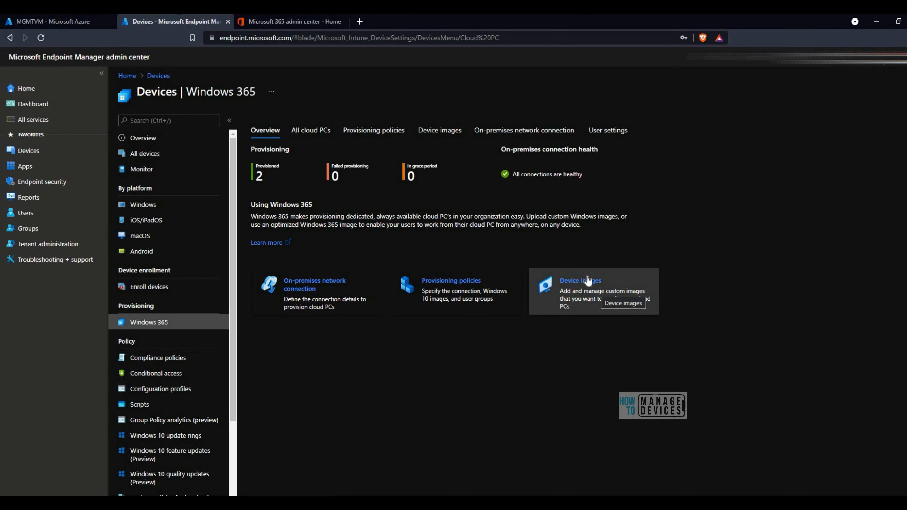
pyautogui.click(589, 298)
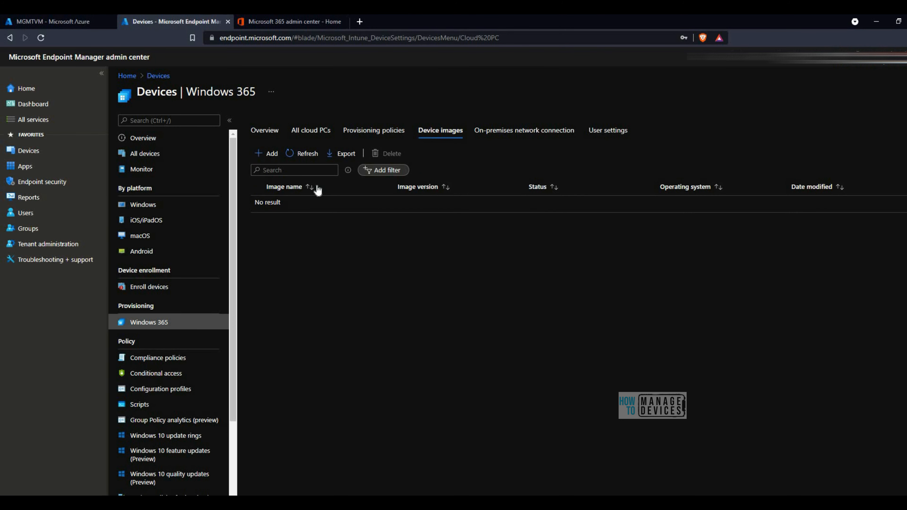
pyautogui.click(265, 154)
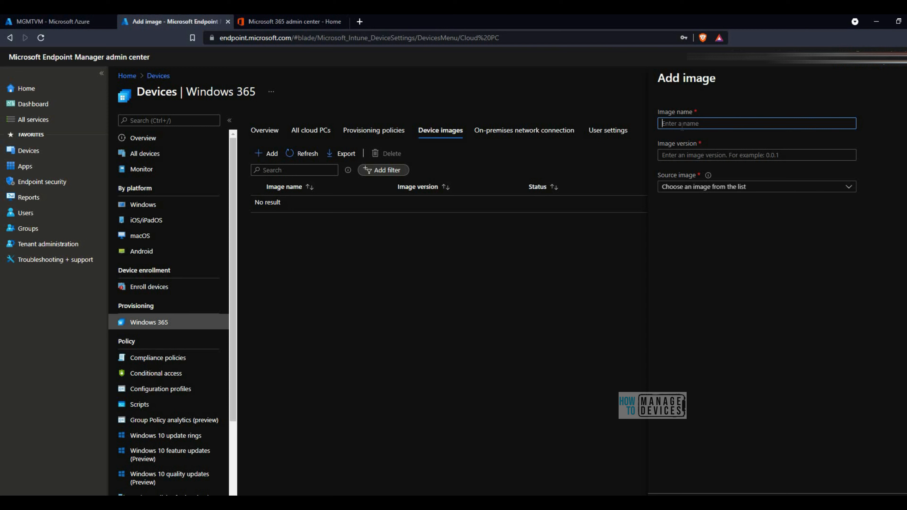
pyautogui.write('HTM')
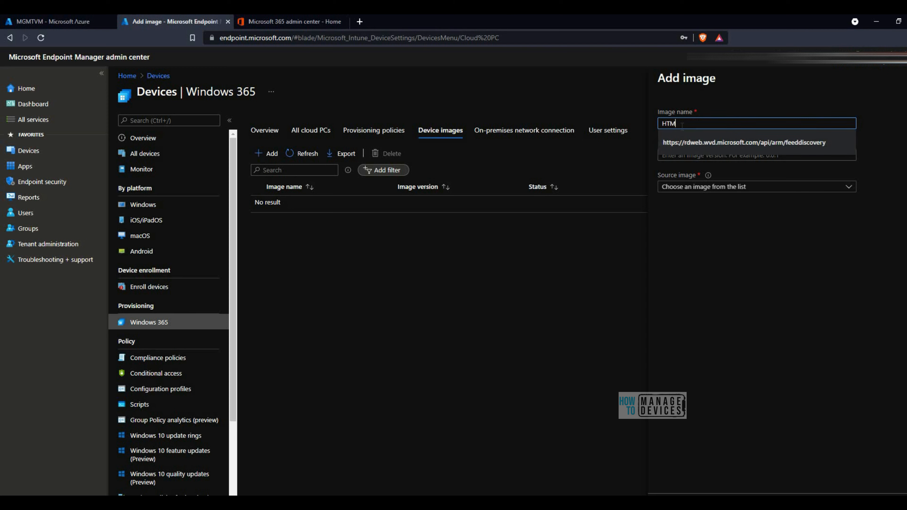
pyautogui.write('D Wind')
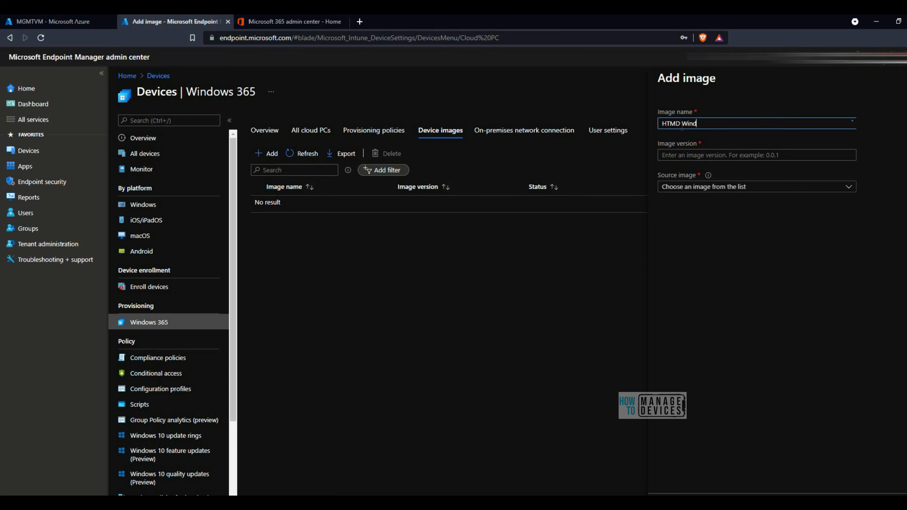
pyautogui.write('ow')
pyautogui.press('BackSpace')
pyautogui.press('BackSpace')
pyautogui.press('BackSpace')
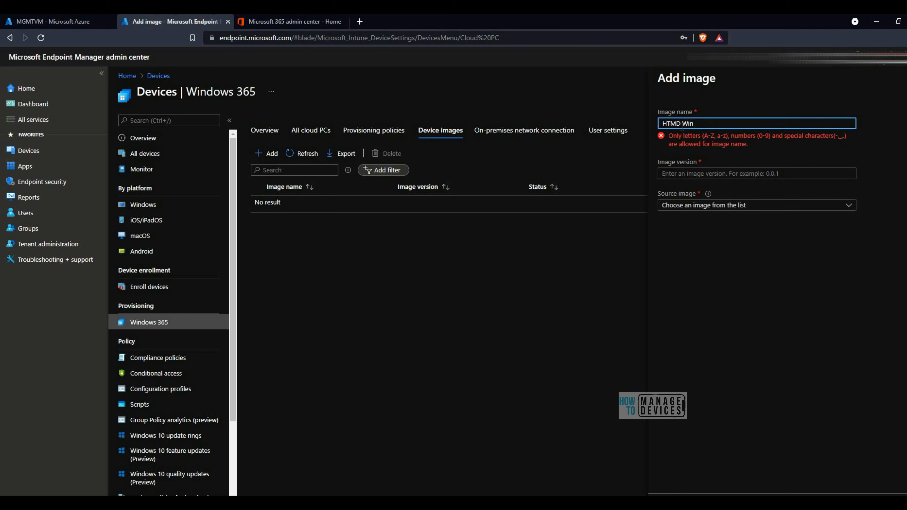
pyautogui.press('BackSpace')
pyautogui.press('BackSpace')
pyautogui.press('BackSpace')
pyautogui.press('BackSpace')
pyautogui.write('Image')
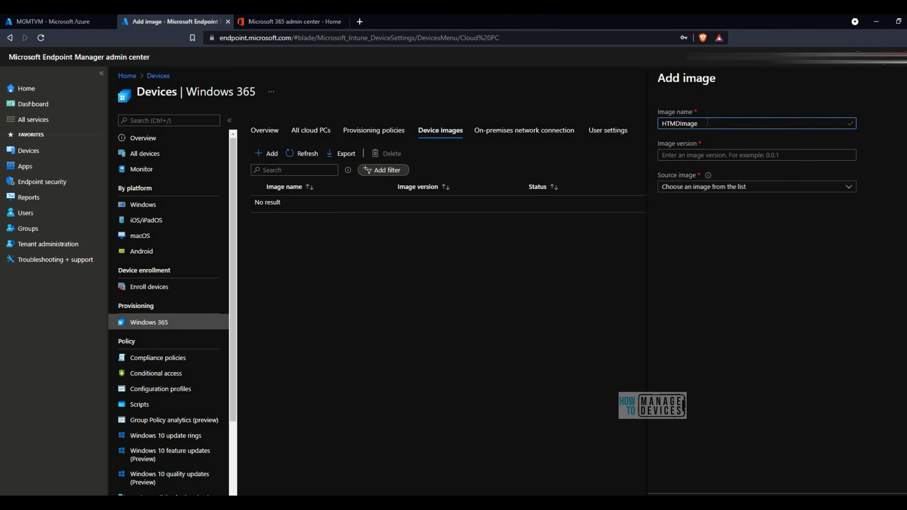
# Set the new image's version to 0.0.1
pyautogui.click(723, 156)
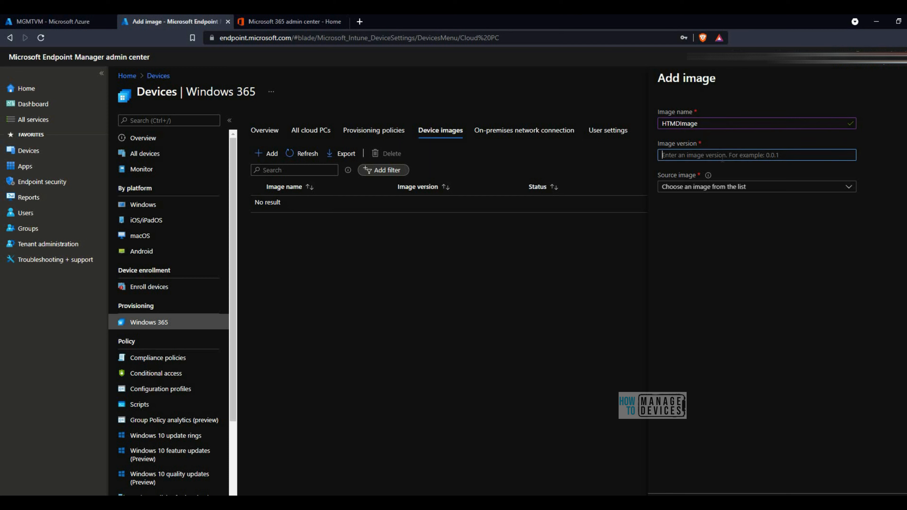
pyautogui.write('1')
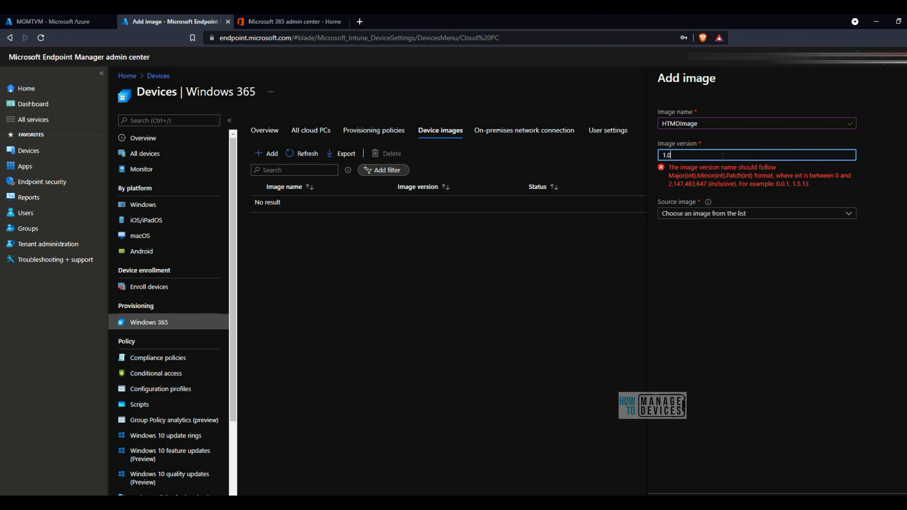
pyautogui.press('BackSpace')
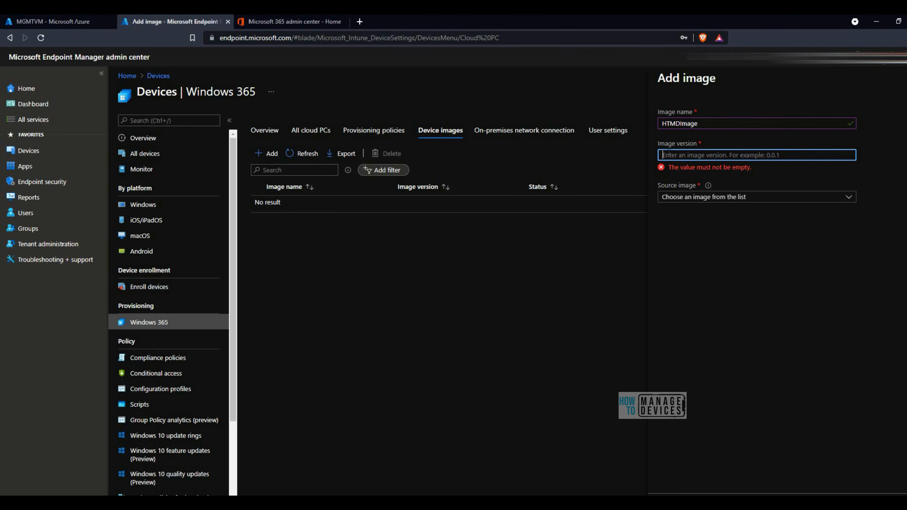
pyautogui.write('0.0.1')
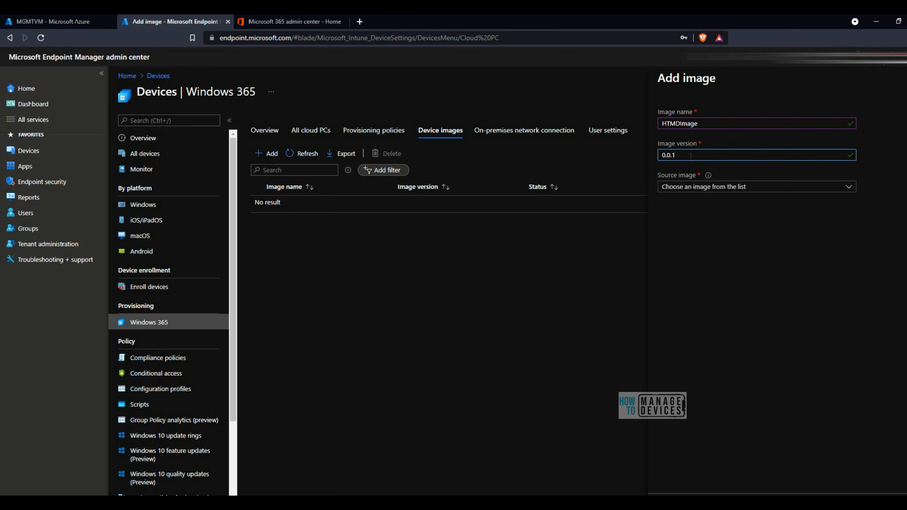
# Check the source image choices and read their requirements, and discard the unsaved device image
pyautogui.click(696, 188)
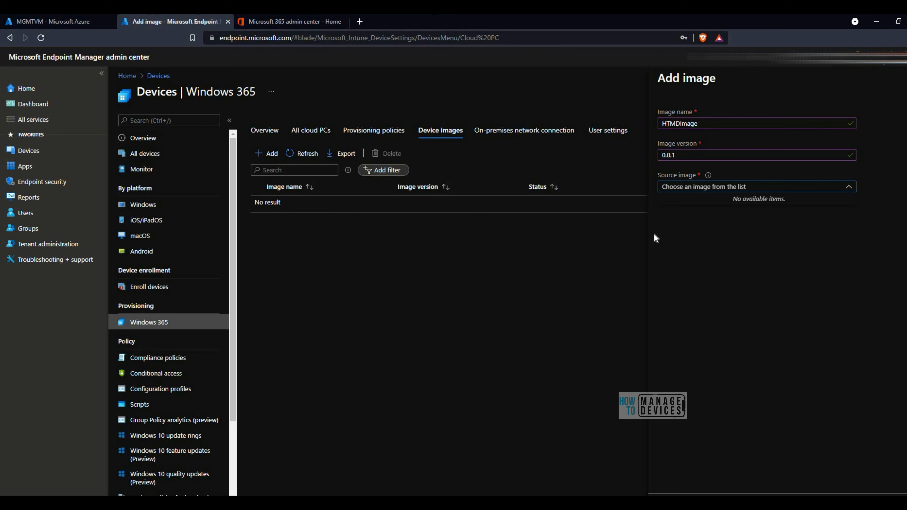
pyautogui.click(708, 175)
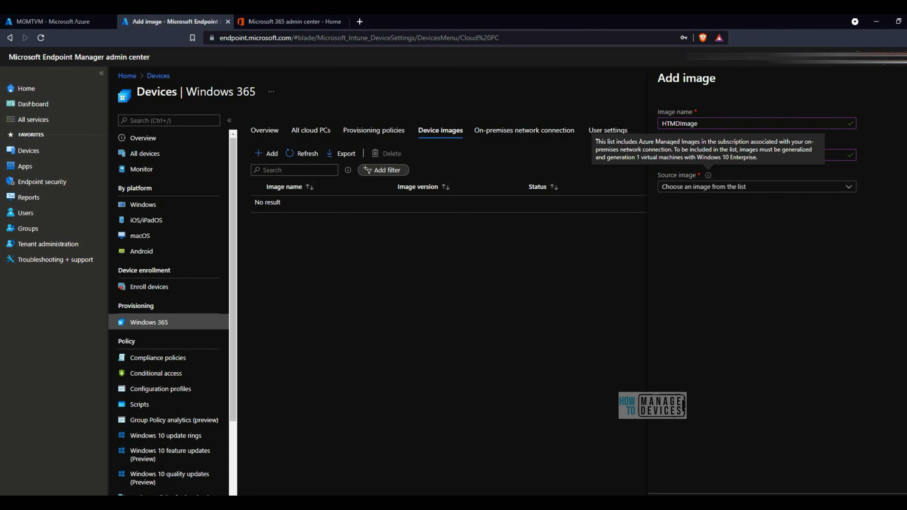
pyautogui.moveTo(639, 142); pyautogui.dragTo(802, 142)
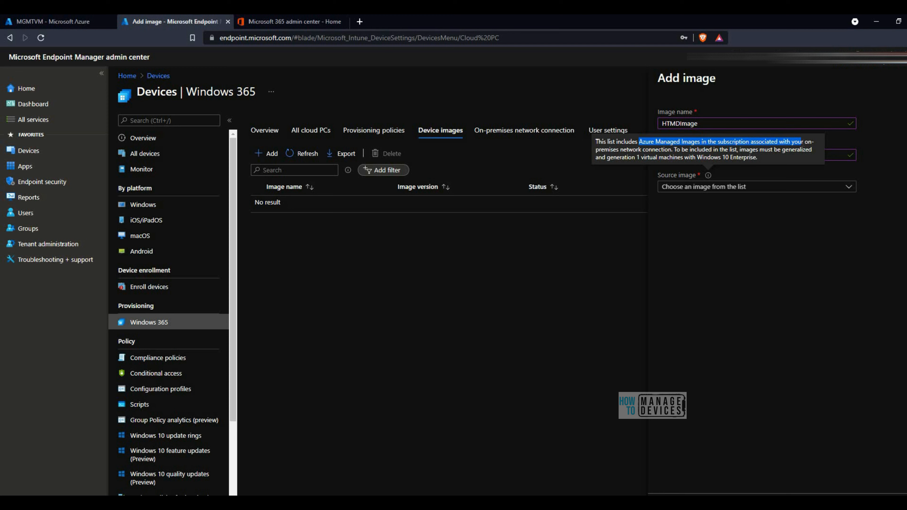
pyautogui.click(778, 158)
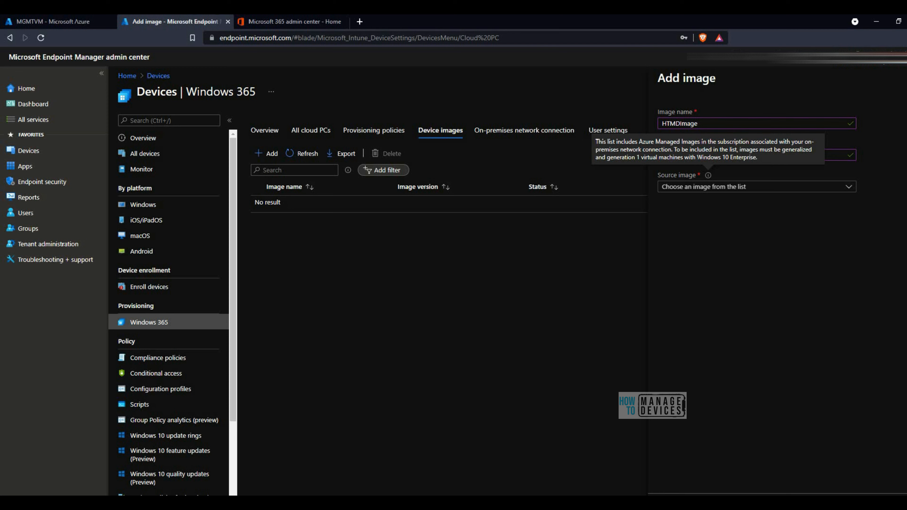
pyautogui.moveTo(759, 158); pyautogui.dragTo(697, 157)
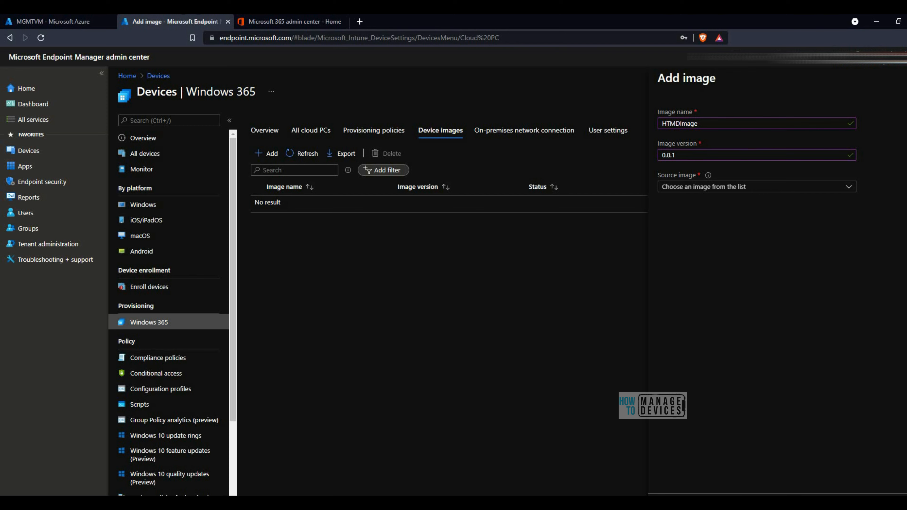
pyautogui.click(617, 293)
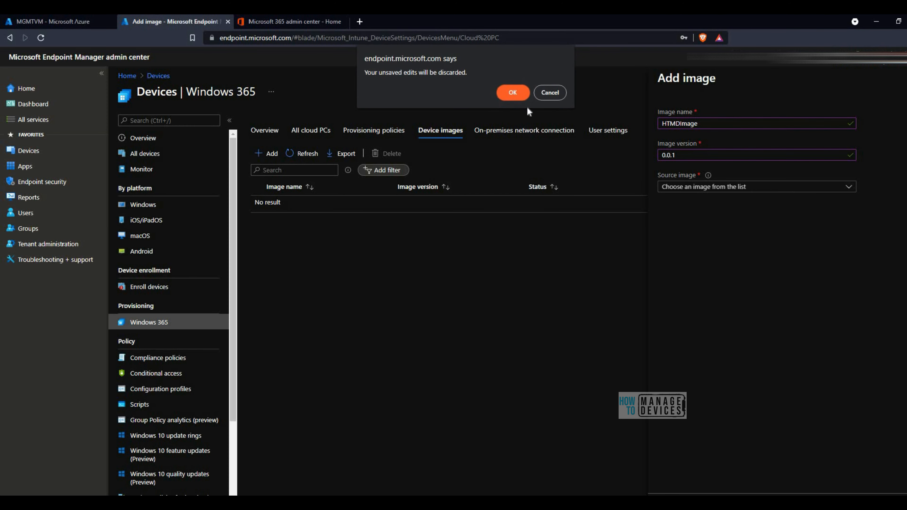
pyautogui.click(513, 92)
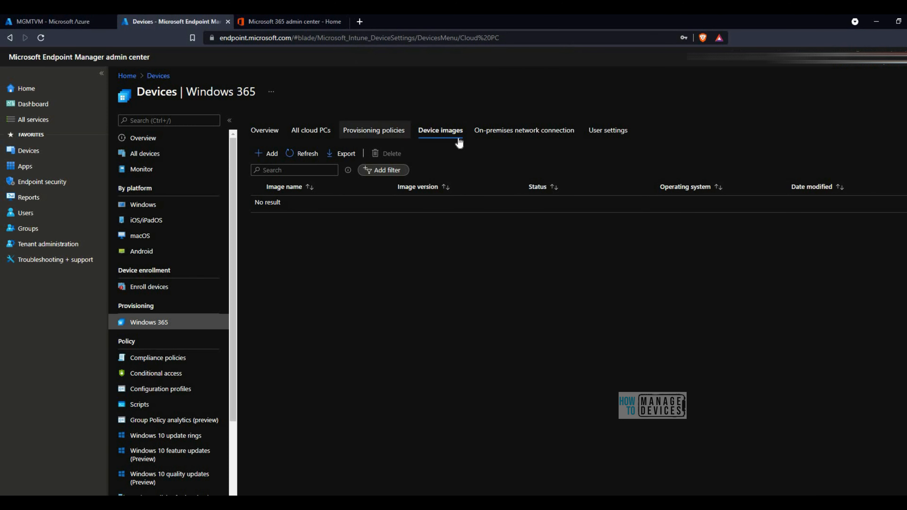
# Review the properties and health checks of the W365-Network on-premises connection, and return to the Windows 365 connections list
pyautogui.click(545, 134)
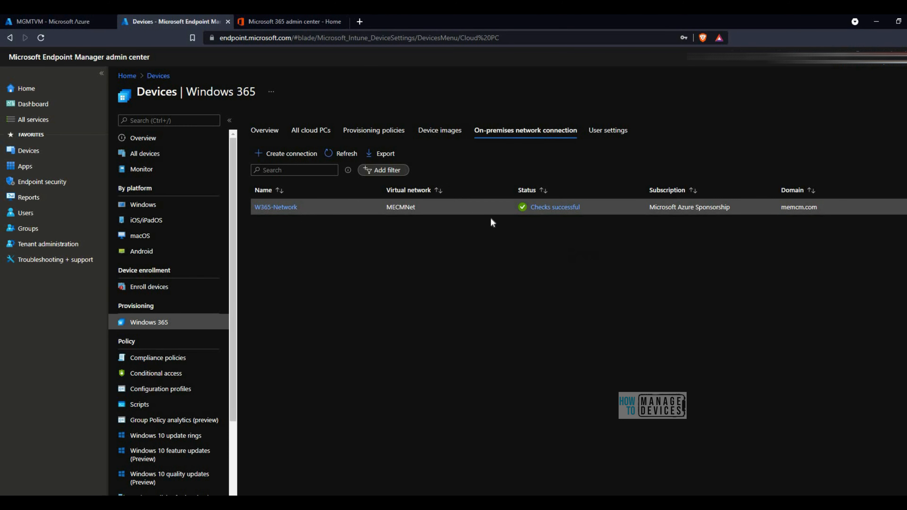
pyautogui.click(557, 210)
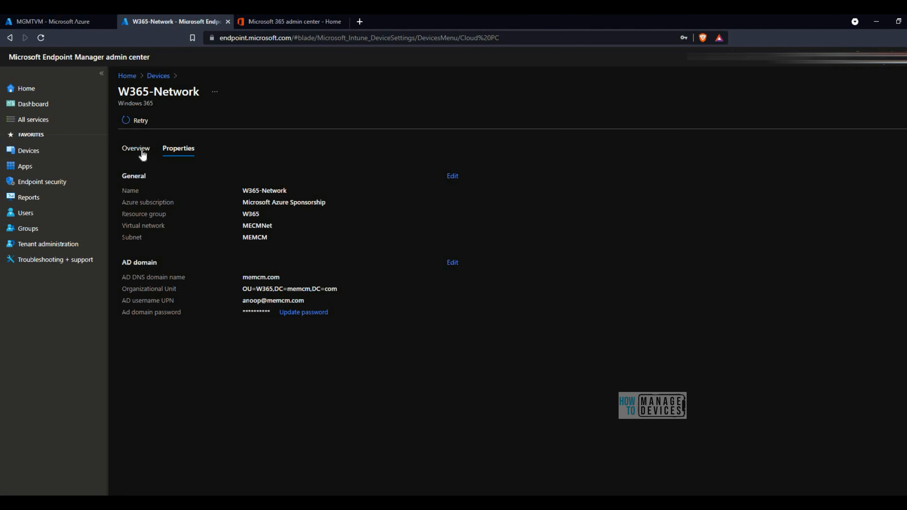
pyautogui.click(143, 155)
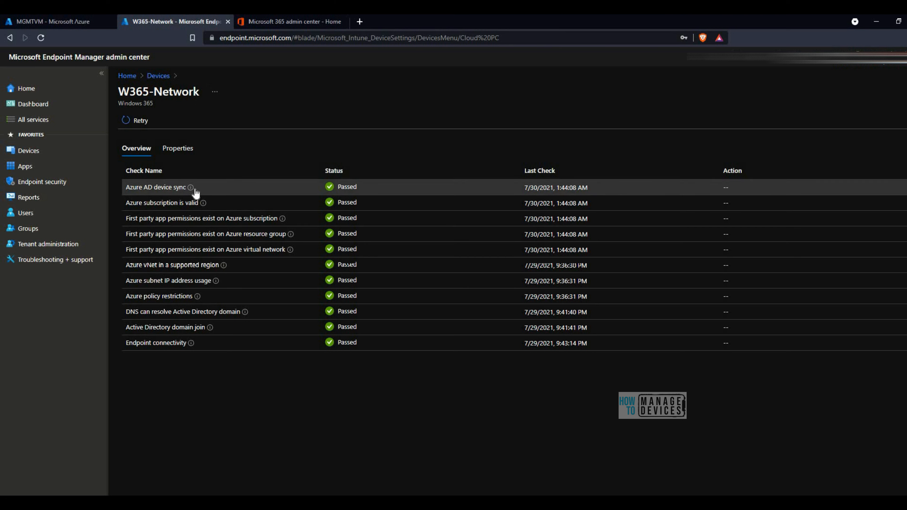
pyautogui.moveTo(192, 188)
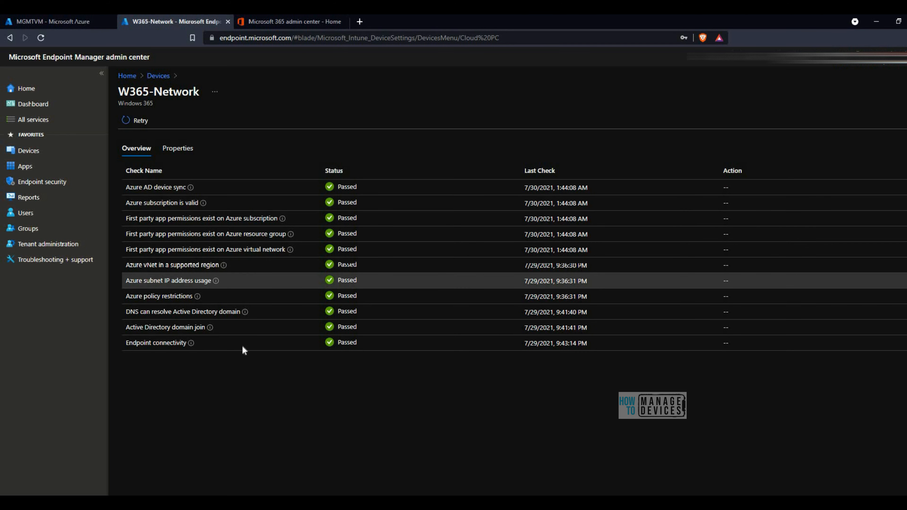
pyautogui.click(156, 77)
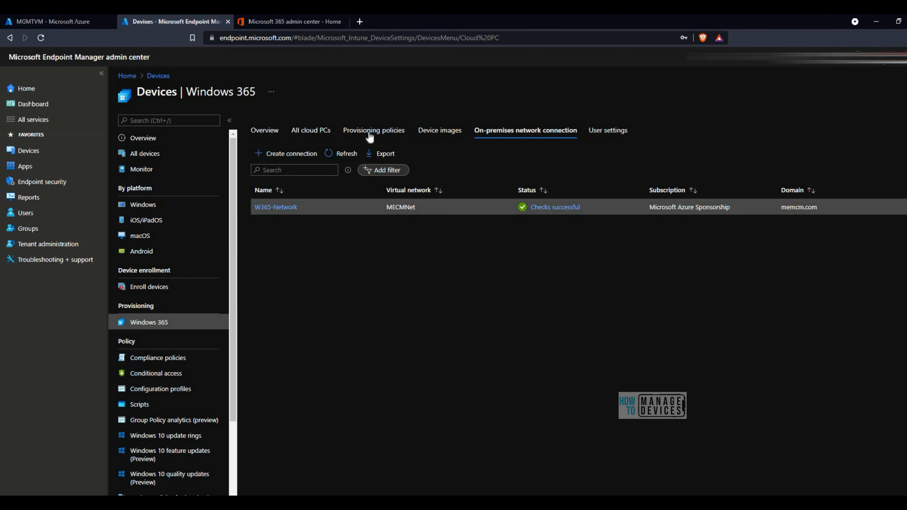
# List all cloud PCs and open the overview of the first one
pyautogui.click(325, 137)
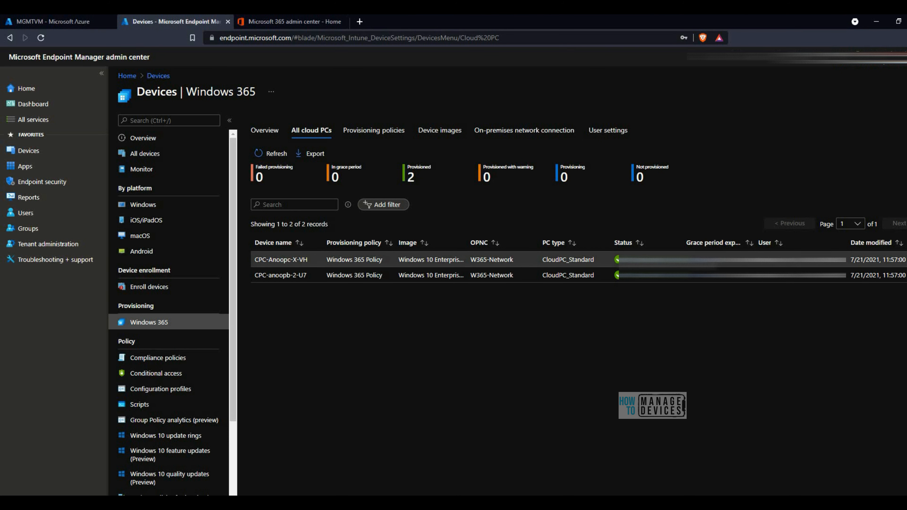
pyautogui.click(527, 259)
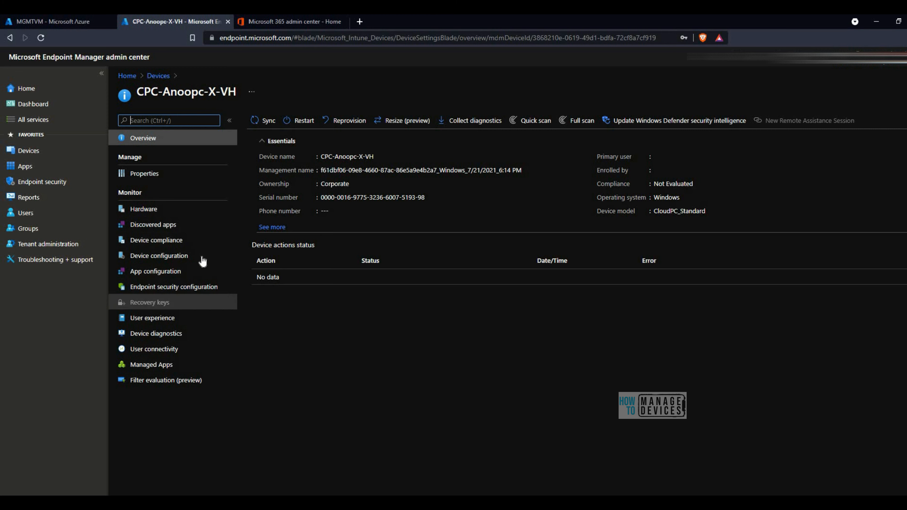
# Review the managed apps of the first cloud PC, and return to the list of all cloud PCs
pyautogui.click(173, 365)
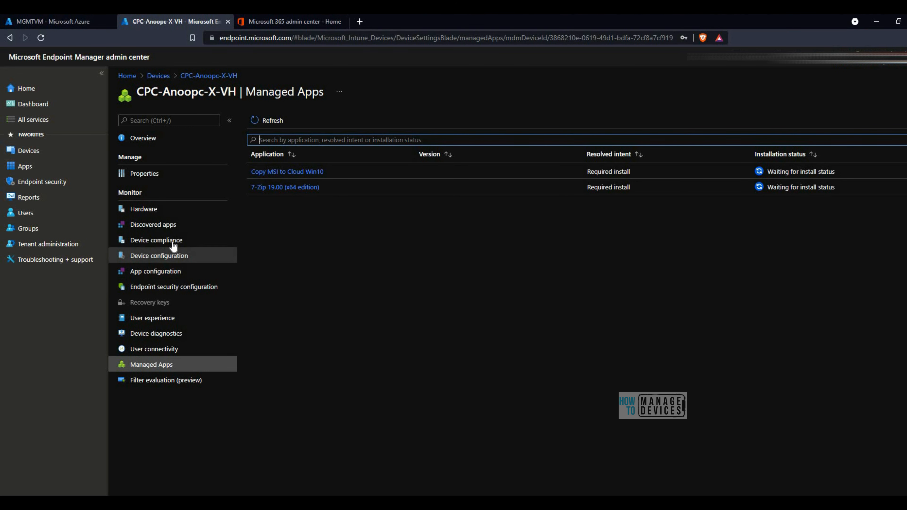
pyautogui.click(158, 76)
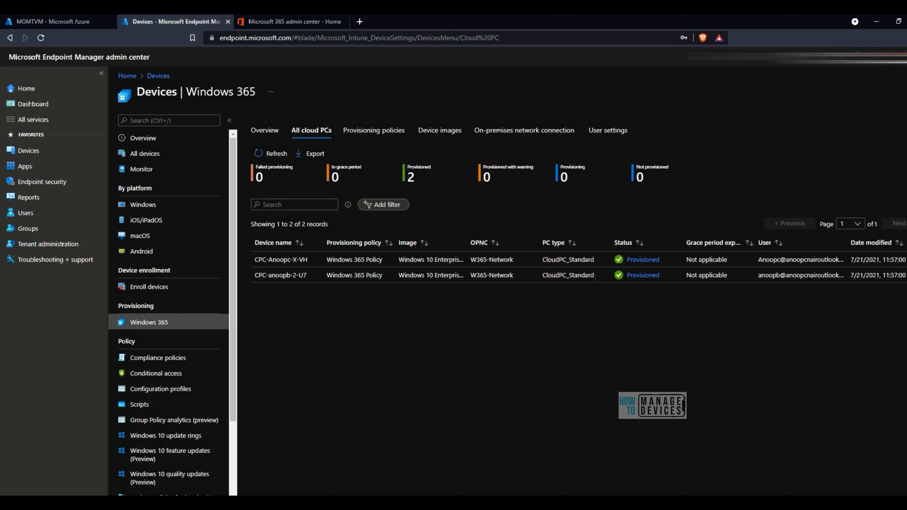
# Review the second cloud PC's managed apps and device configuration policies, and return to the cloud PC list to check the device name prefix
pyautogui.click(643, 276)
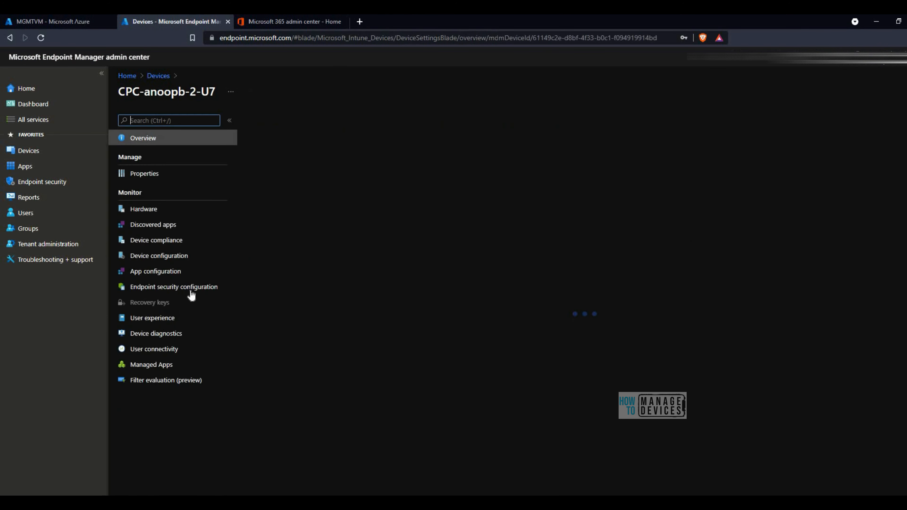
pyautogui.click(168, 365)
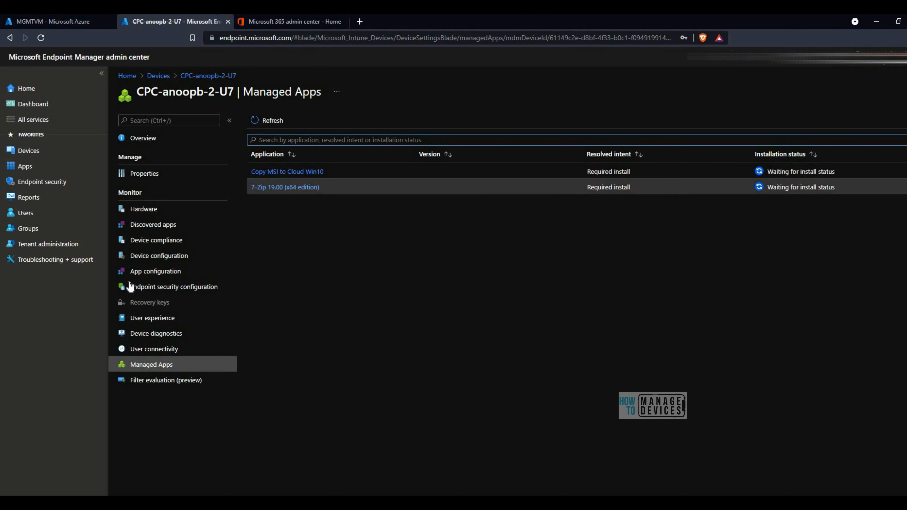
pyautogui.click(169, 262)
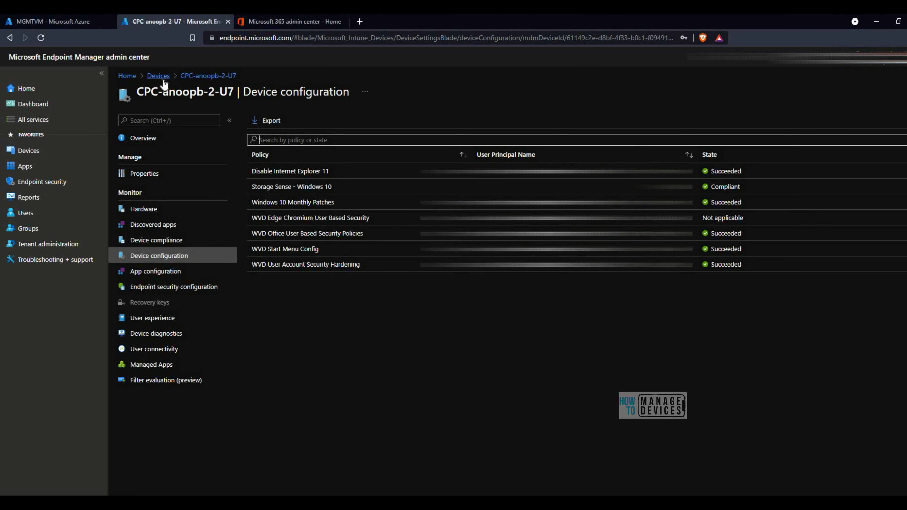
pyautogui.click(158, 76)
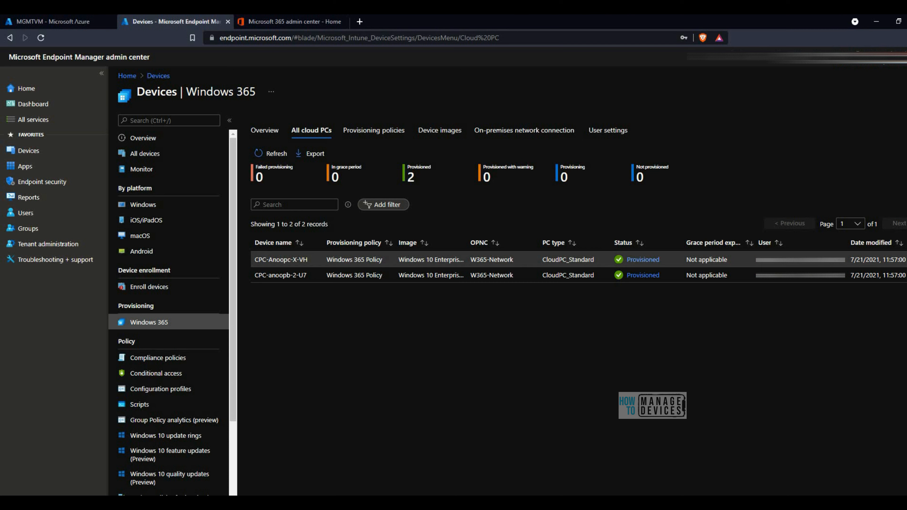
pyautogui.moveTo(269, 260); pyautogui.dragTo(258, 260)
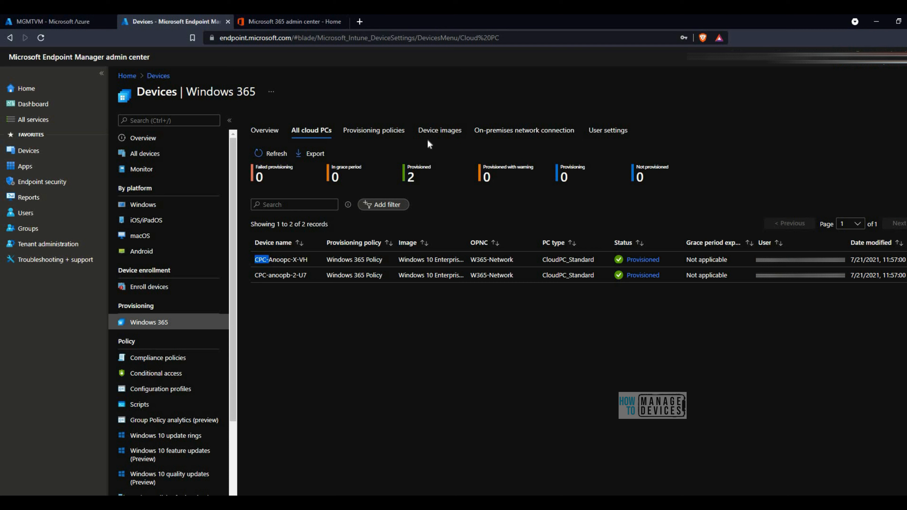
# Start a new Windows 365 user setting named HTMD User with Enable Local admin set to On
pyautogui.click(607, 131)
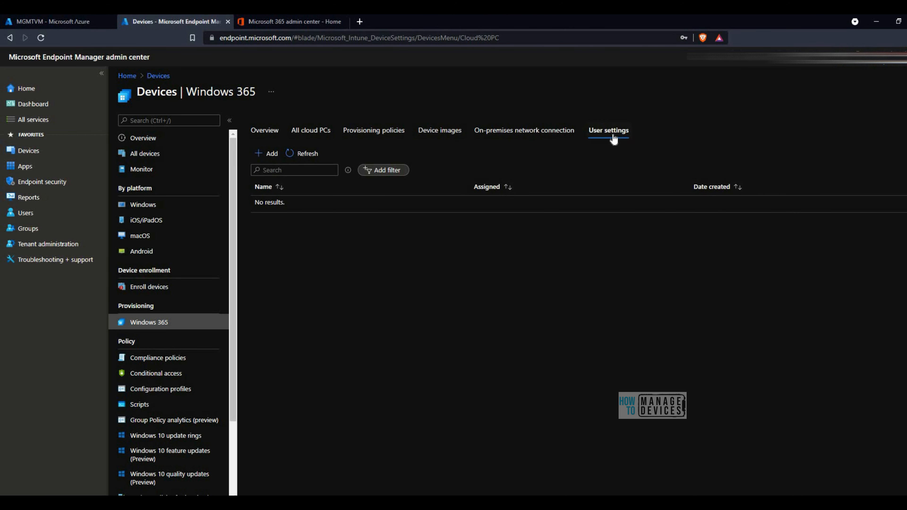
pyautogui.click(269, 154)
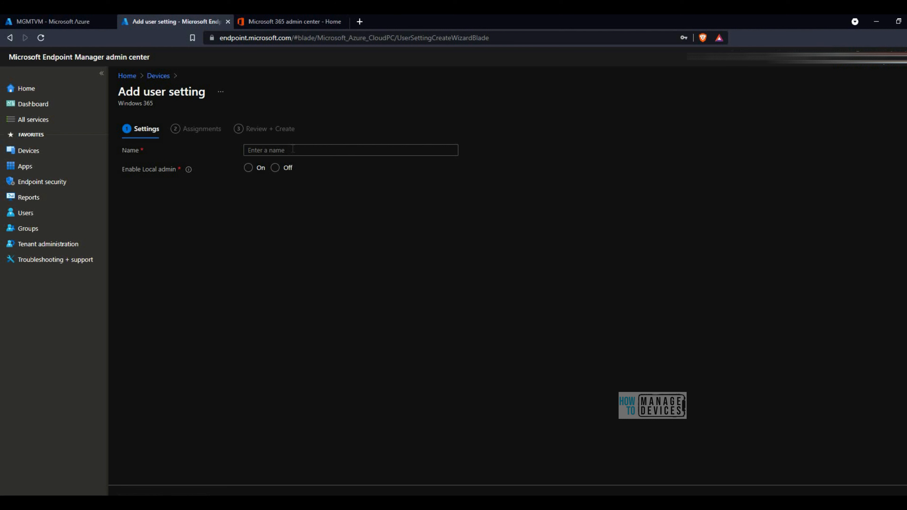
pyautogui.click(292, 149)
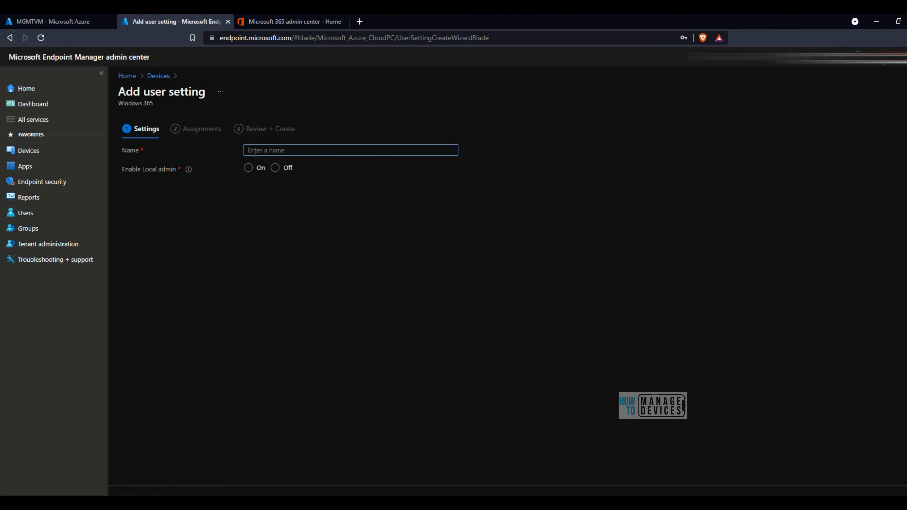
pyautogui.write('HTMD U')
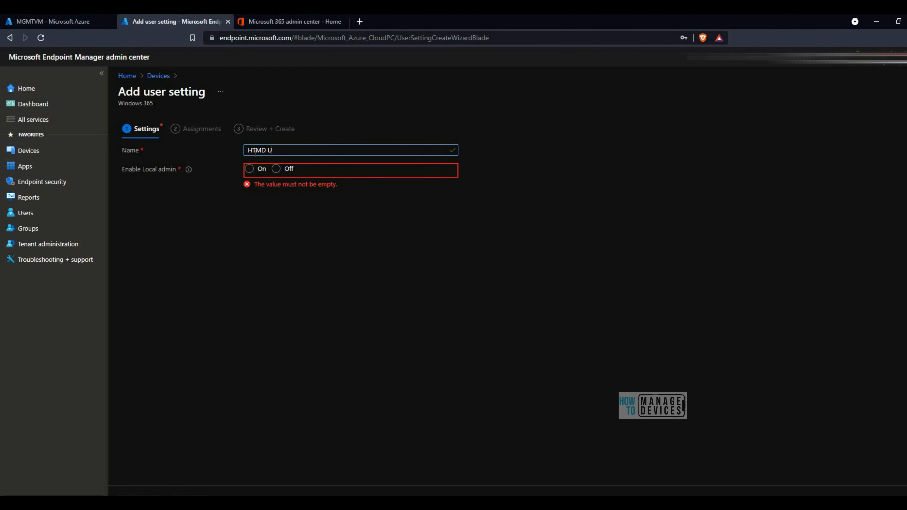
pyautogui.press('BackSpace')
pyautogui.write('User')
pyautogui.click(249, 170)
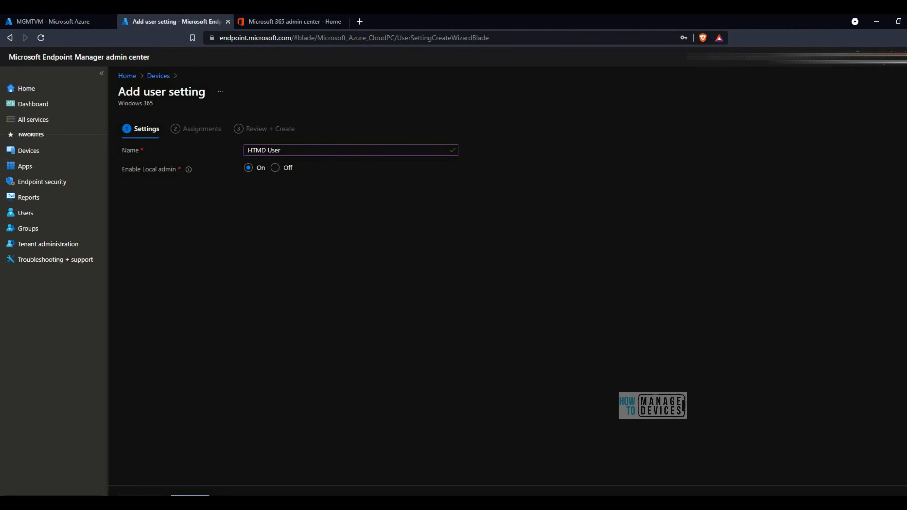
# Look at the user setting's group assignment stage, and read the explanation of the Enable Local admin option
pyautogui.click(190, 500)
pyautogui.click(162, 173)
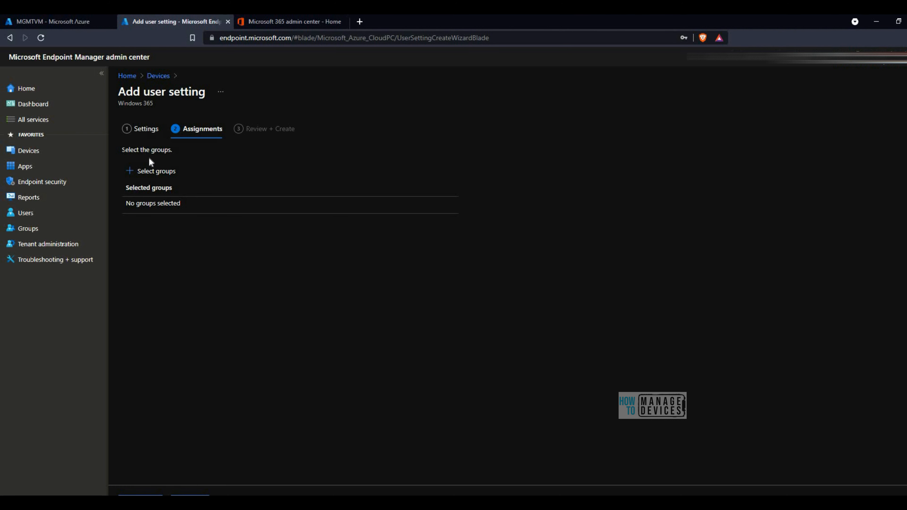
pyautogui.click(145, 128)
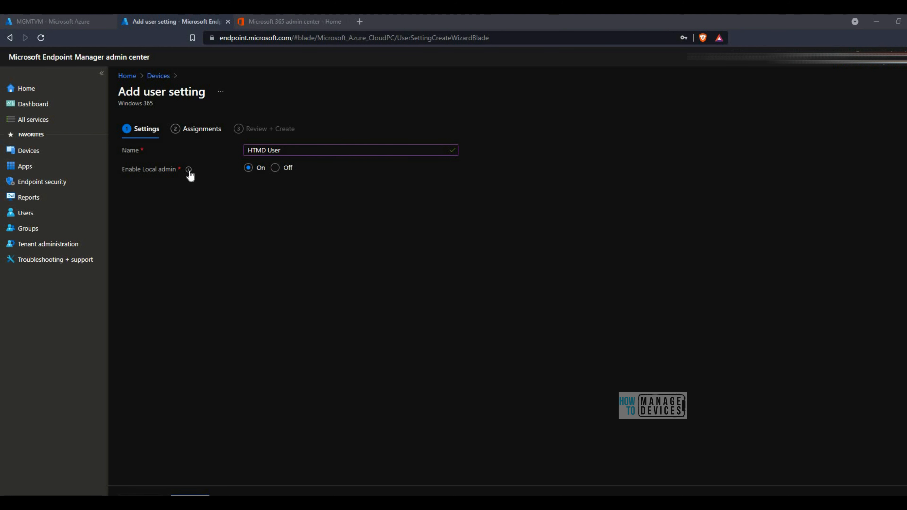
pyautogui.moveTo(190, 171)
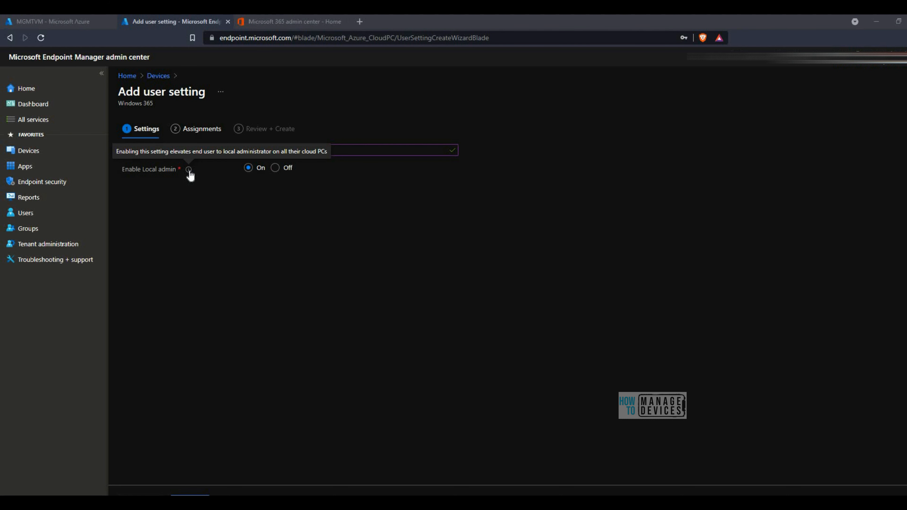
# Set Enable Local admin to Off, and leave for the admin center home page, discarding the unsaved user setting
pyautogui.click(275, 168)
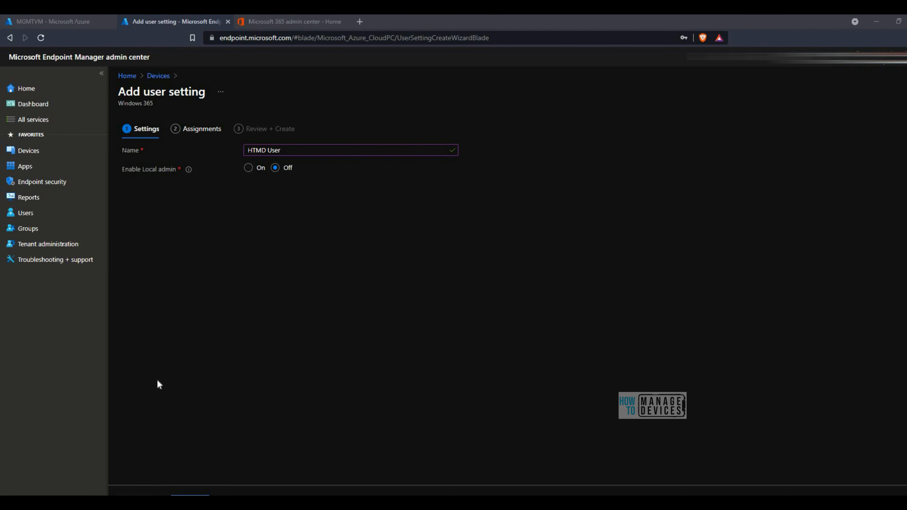
pyautogui.click(127, 76)
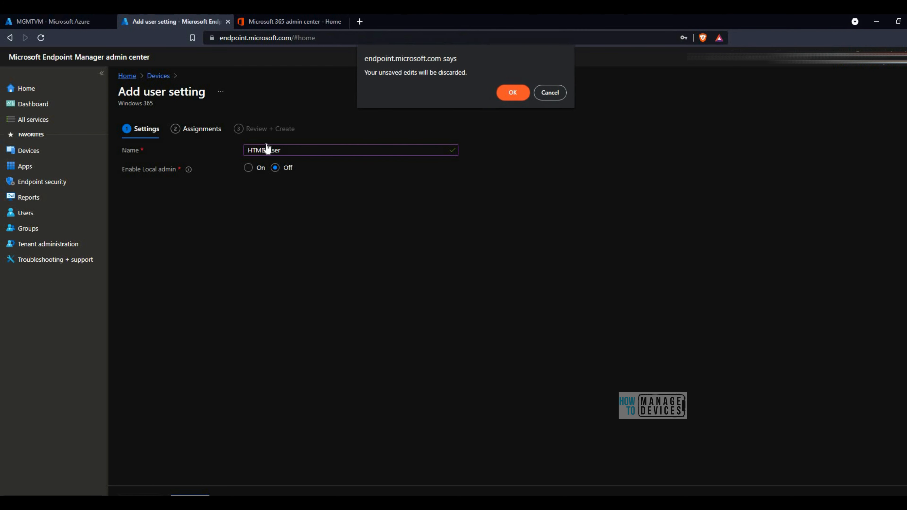
pyautogui.click(503, 96)
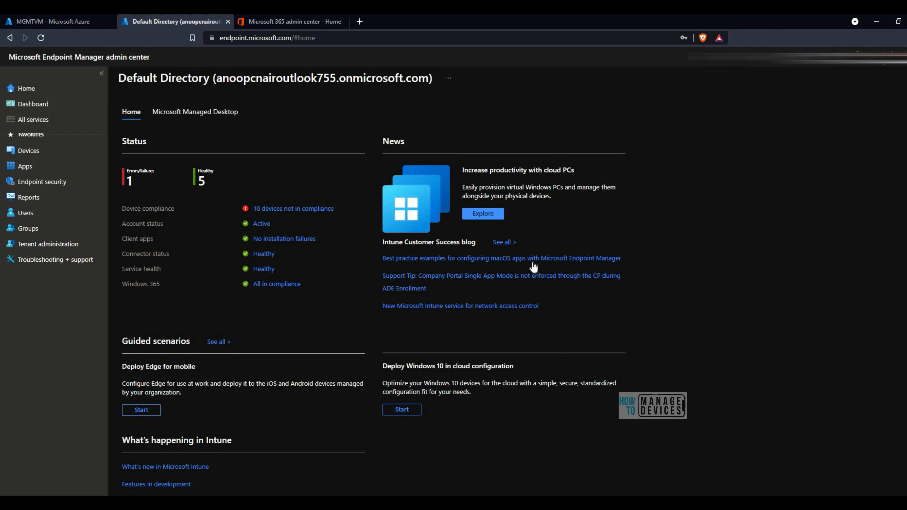